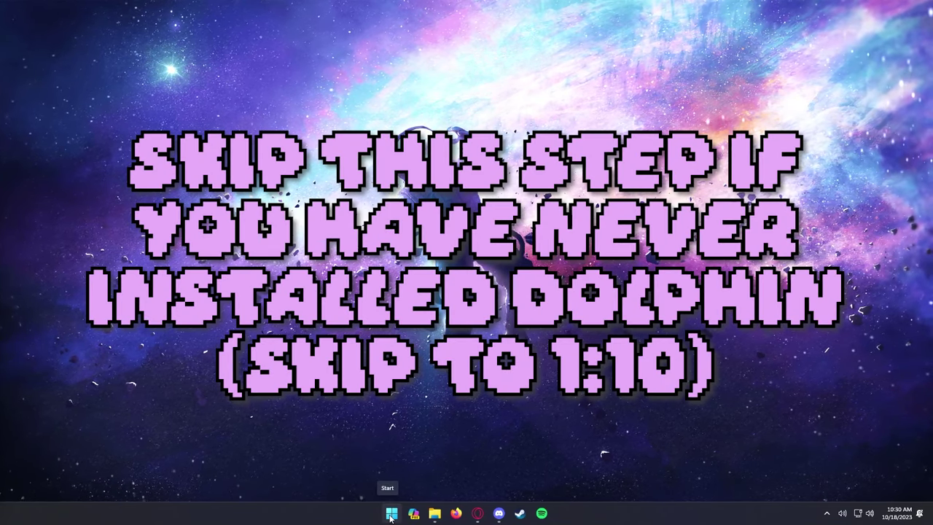
- Open the StateSaves folder of Dolphin Emulator inside the AppData Roaming folder
left_click(391, 514)
type("%APPDATA%")
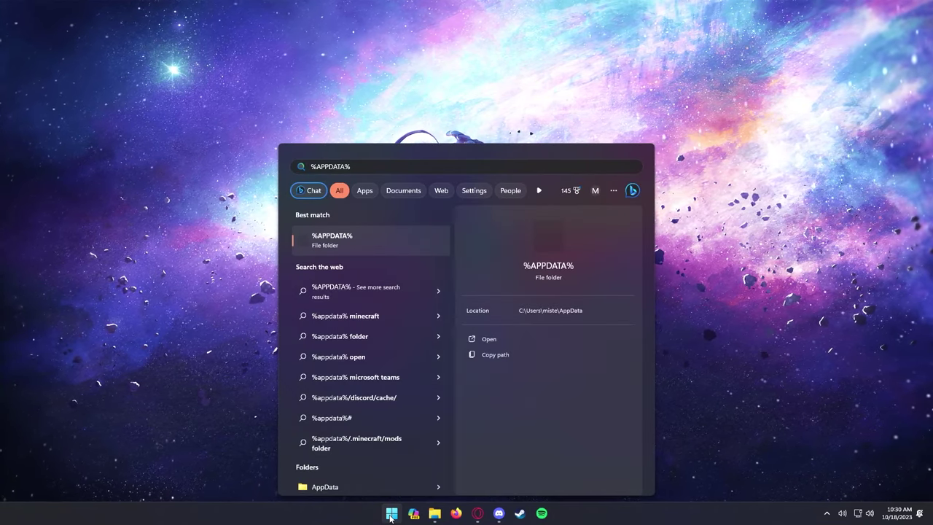
key("Return")
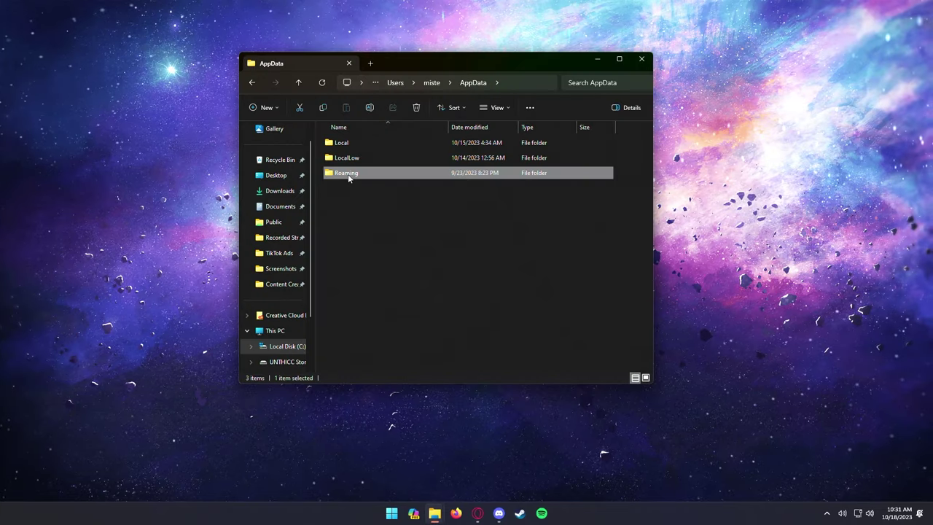
double_click(350, 174)
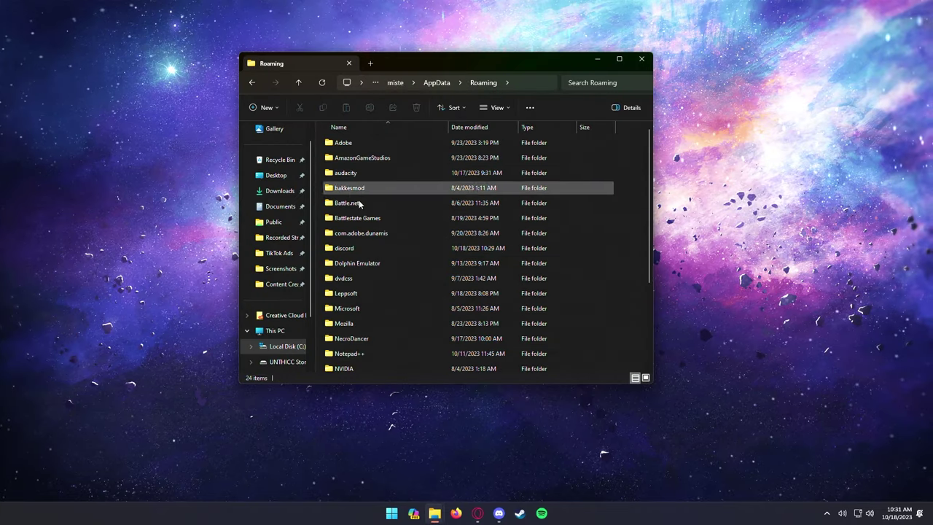
double_click(368, 264)
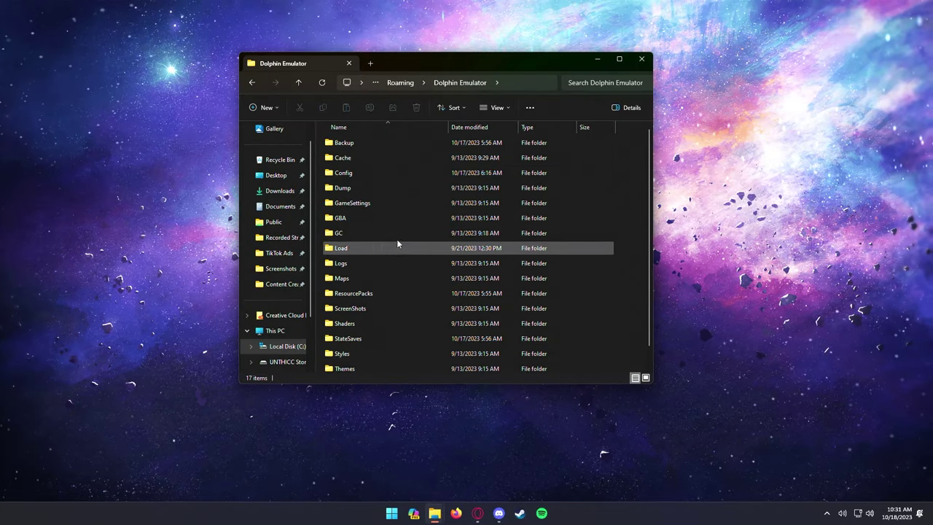
scroll(401, 242, "down", 1)
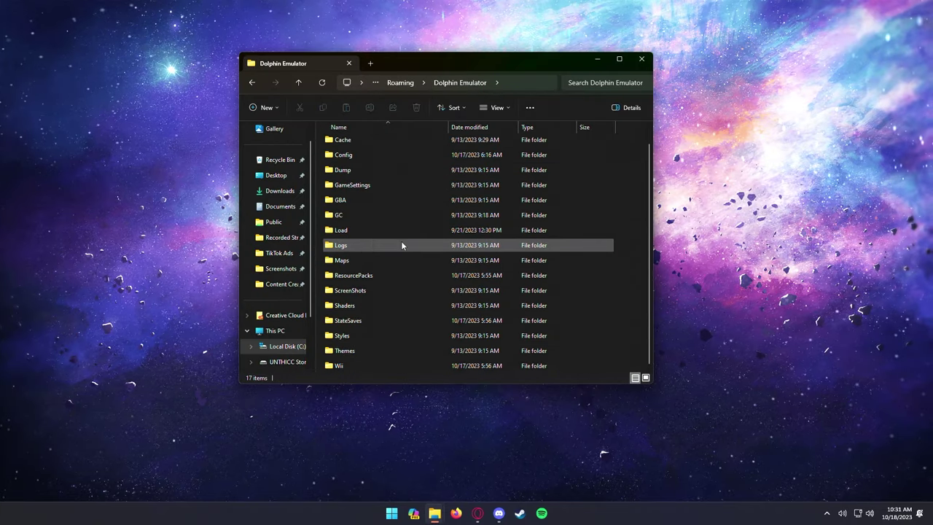
double_click(359, 321)
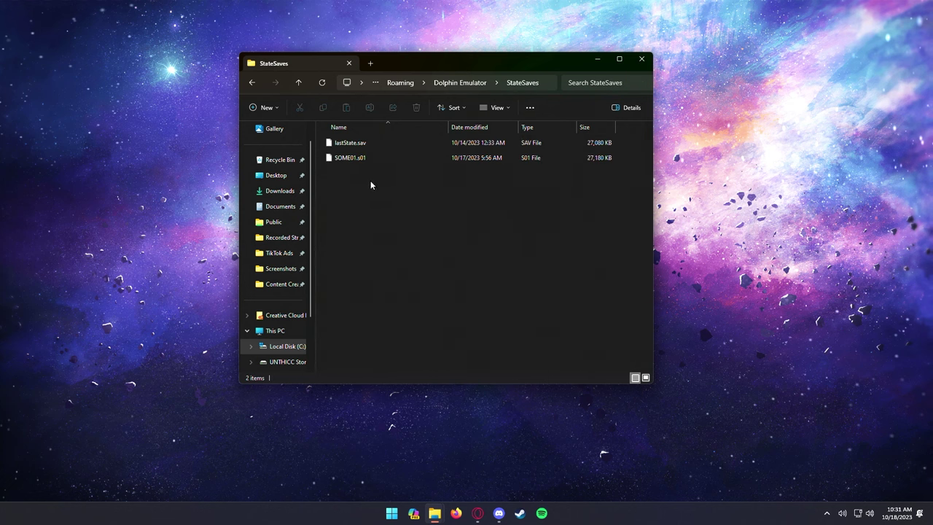
- Back up Dolphin Emulator's StateSaves folder by copying it to the Desktop, and close the folder windows
left_click_drag(366, 182, 353, 145)
key("alt+Left")
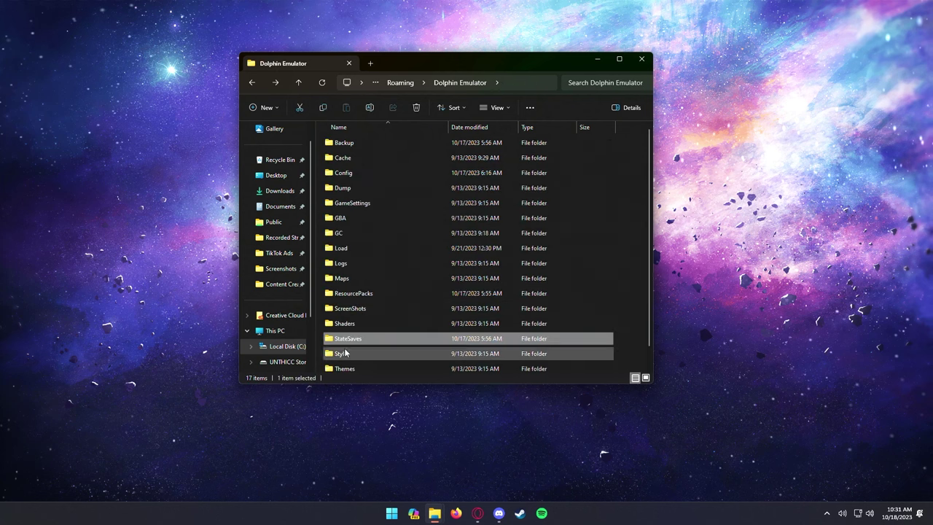
key("ctrl+t")
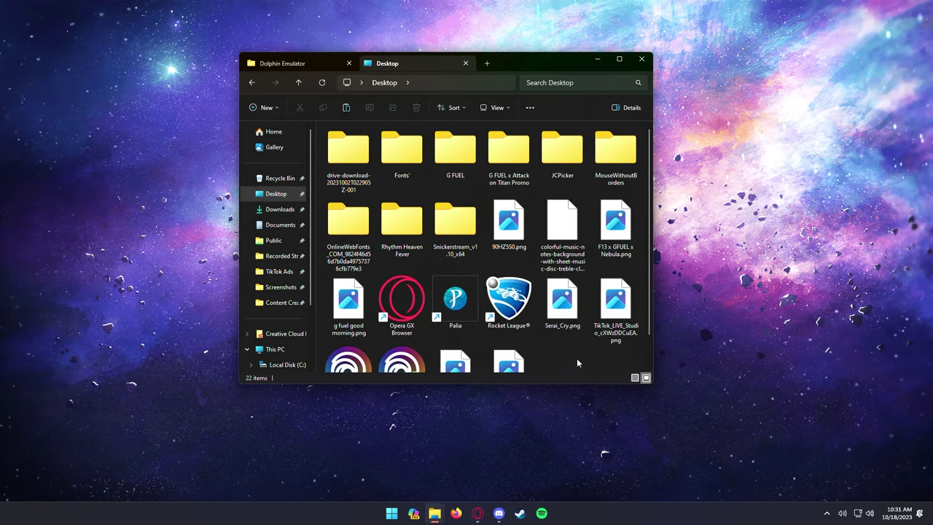
scroll(576, 357, "down", 1)
key("ctrl+shift+n")
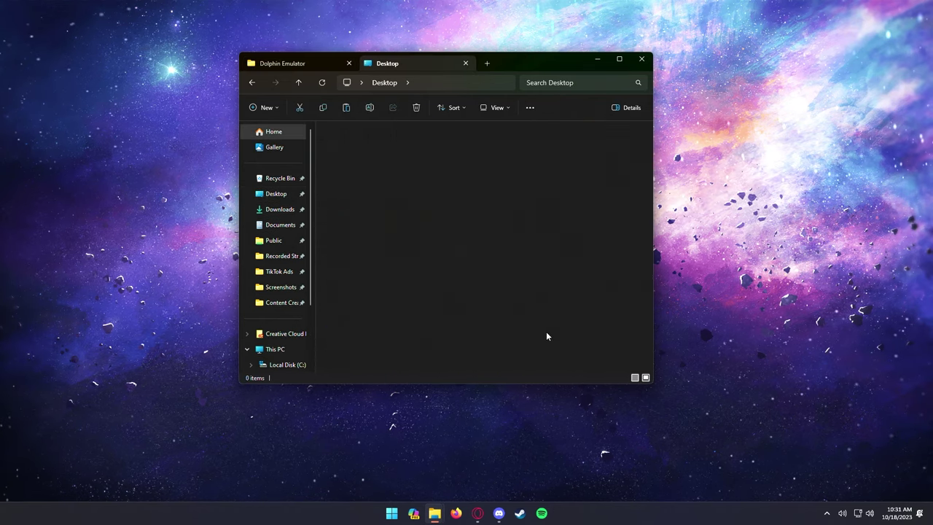
key("alt+Left")
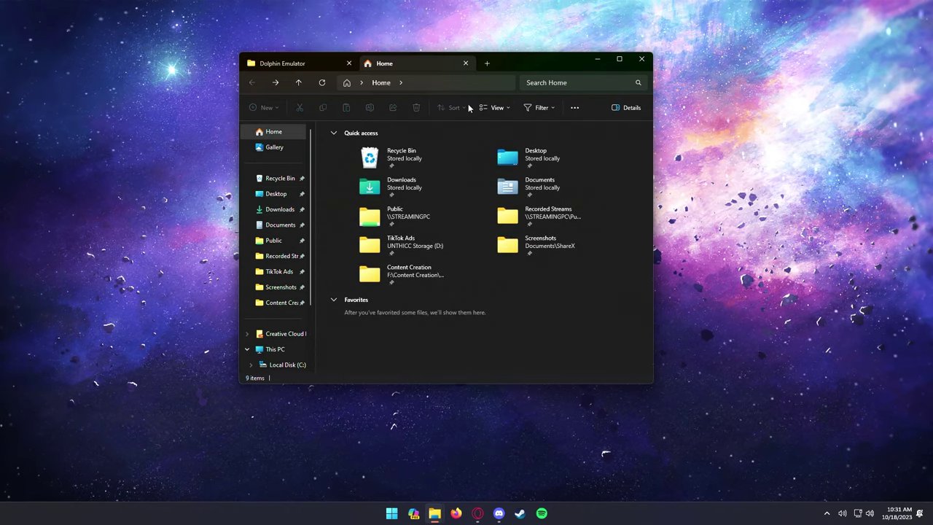
key("ctrl+w")
key("ctrl+w")
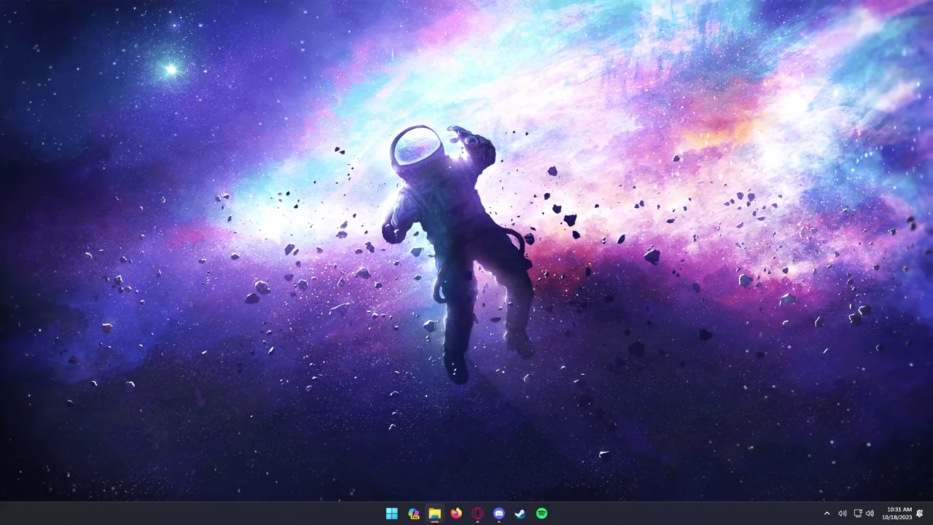
- Open the Games - ROMS folder on Local Disk (C:) in File Explorer
left_click(434, 513)
left_click_drag(486, 75, 522, 82)
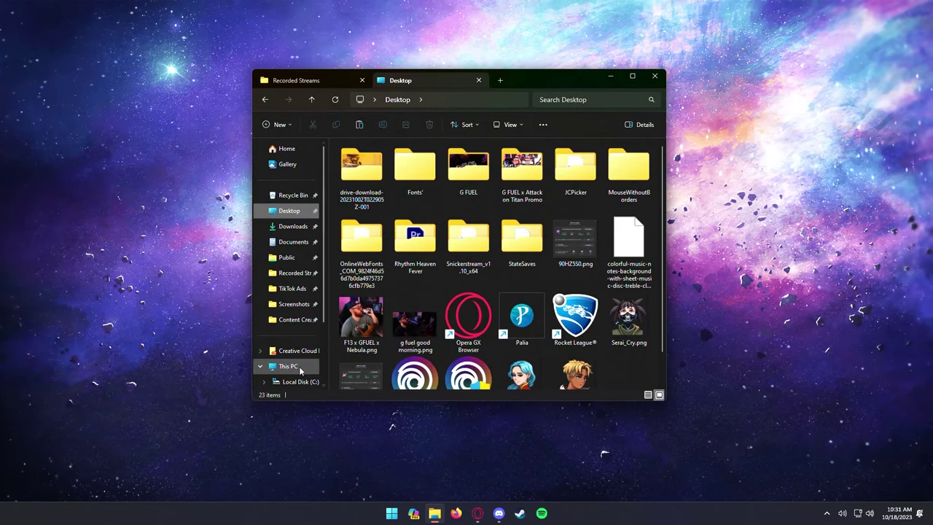
left_click(288, 366)
double_click(407, 169)
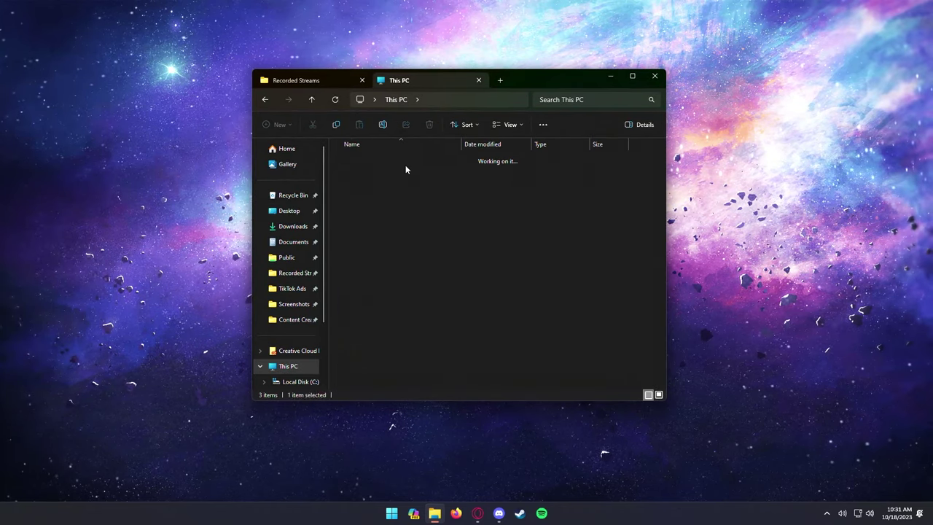
left_click(387, 191)
double_click(387, 192)
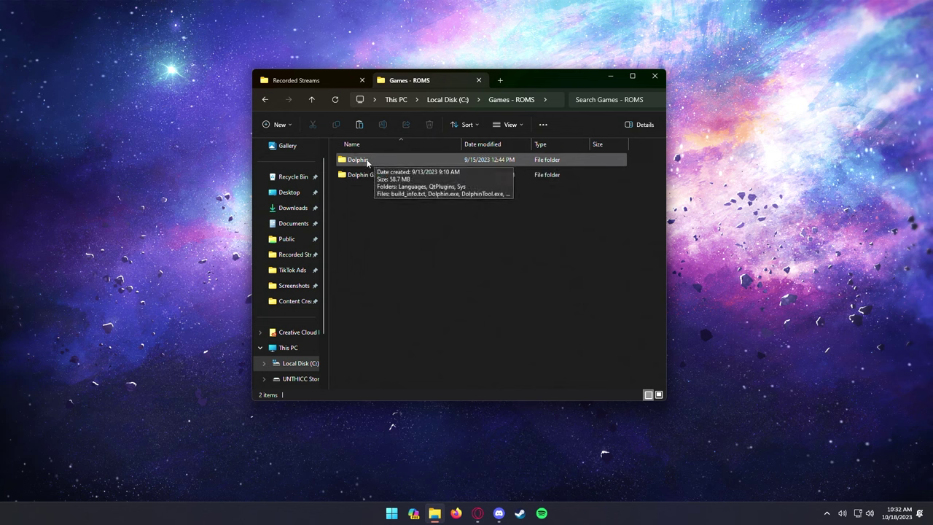
- Check the contents of the Dolphin and Dolphin Games folders, and delete the old Dolphin folder
double_click(367, 161)
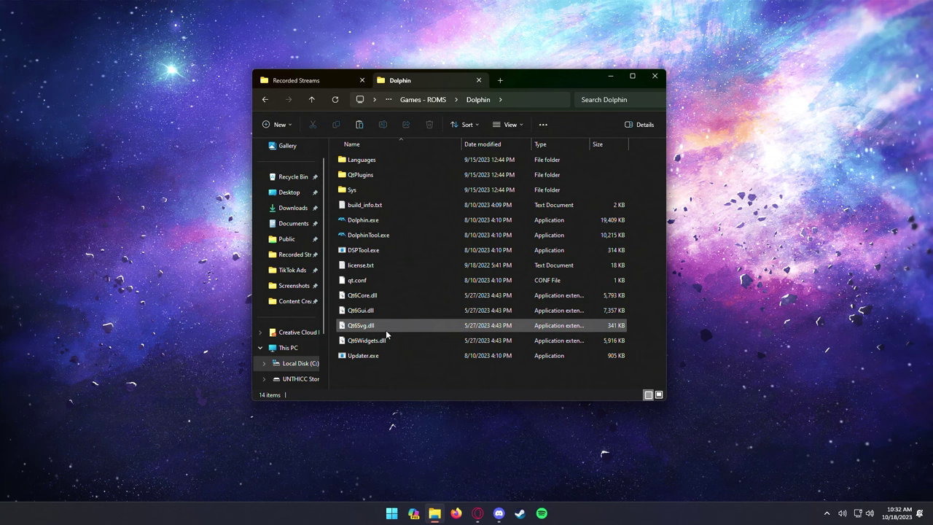
key("alt+Left")
double_click(368, 175)
key("alt+Left")
left_click(367, 161)
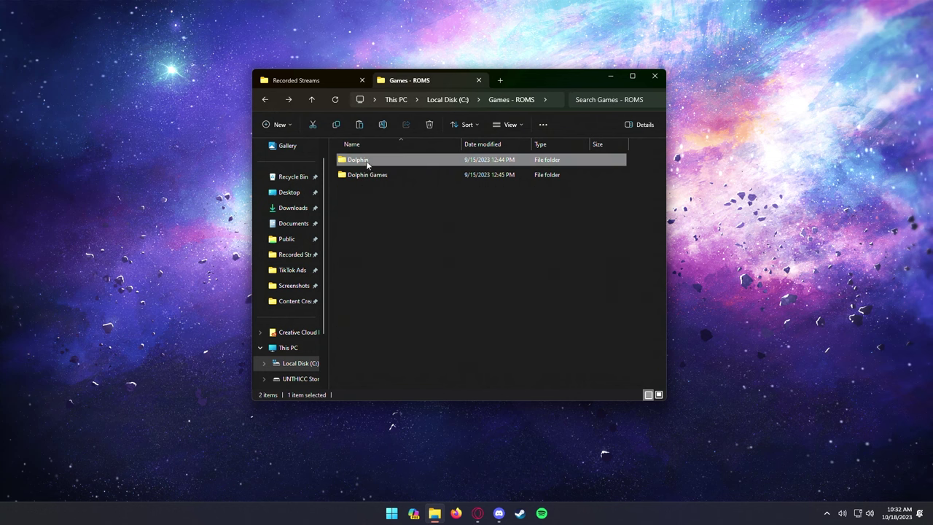
key("Delete")
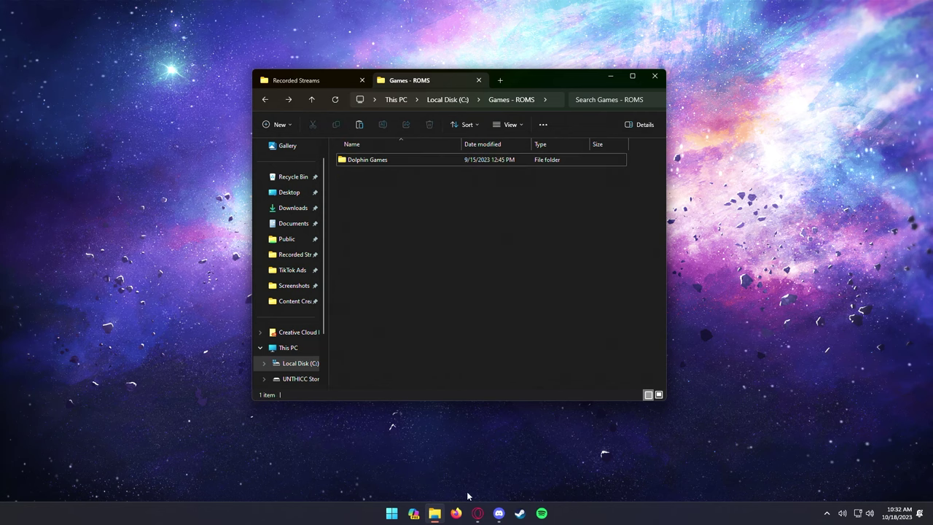
key("super+d")
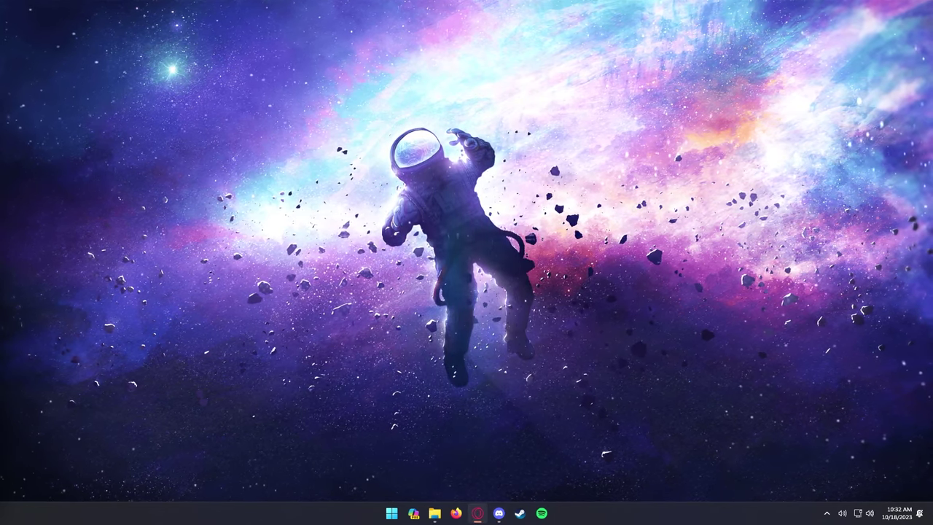
- Switch to the Opera browser and open the download page on dolphin-emu.org, dismissing the ad
left_click(477, 513)
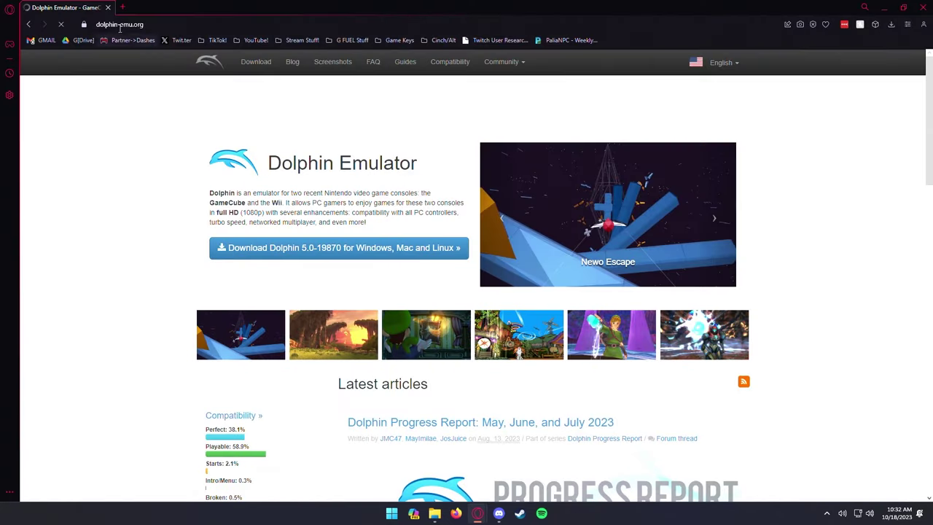
left_click(103, 26)
left_click(107, 24)
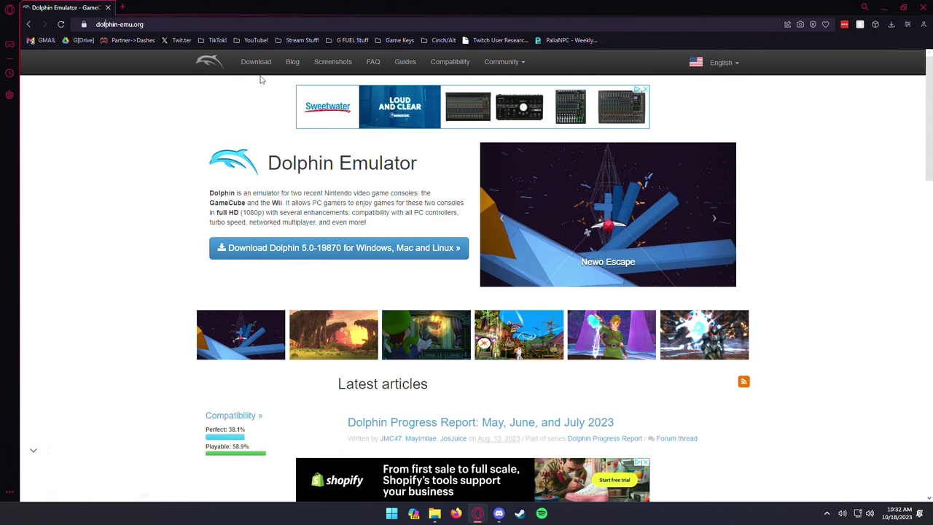
left_click(310, 253)
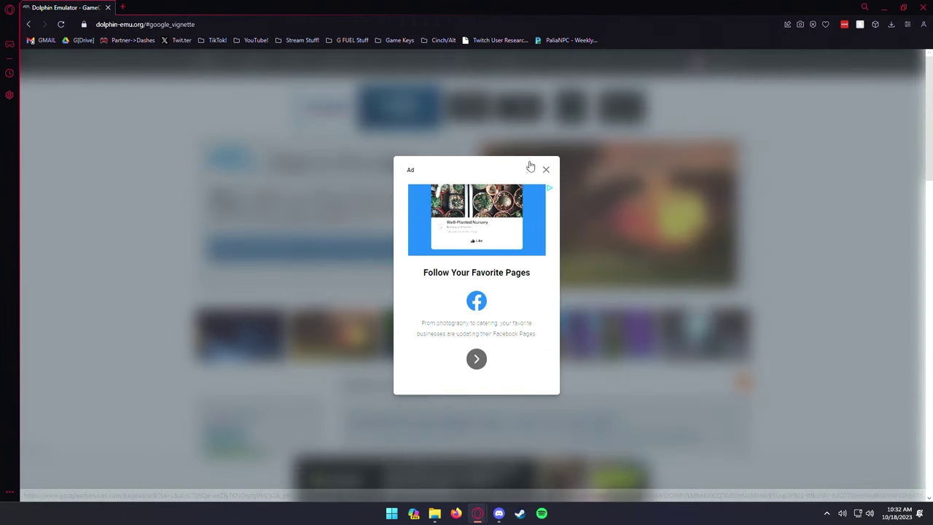
left_click(545, 169)
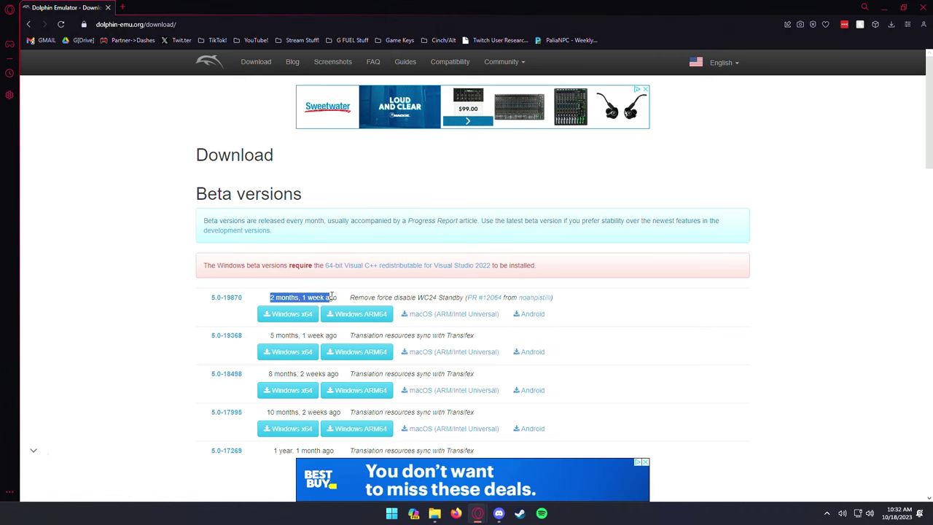
- Download the Windows x64 build of beta version 5.0-19870 to the Downloads folder
scroll(304, 274, "down", 1)
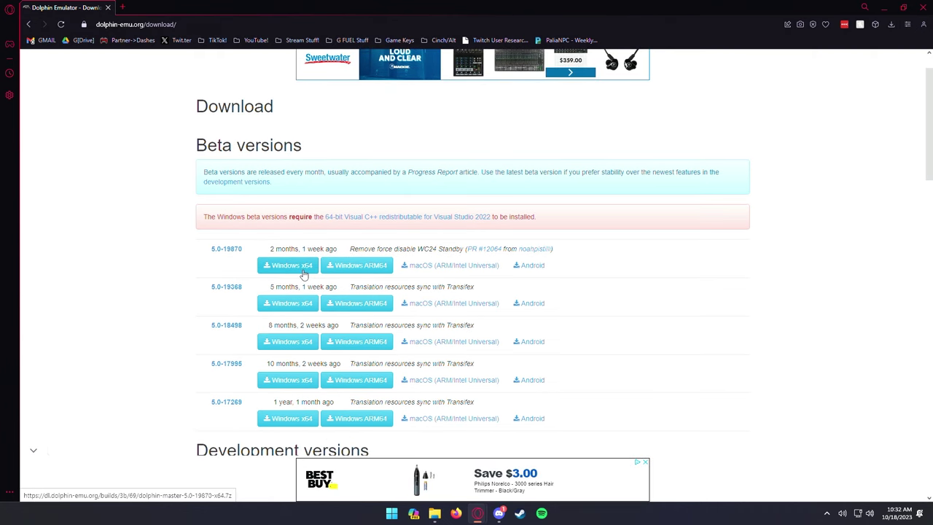
left_click(303, 269)
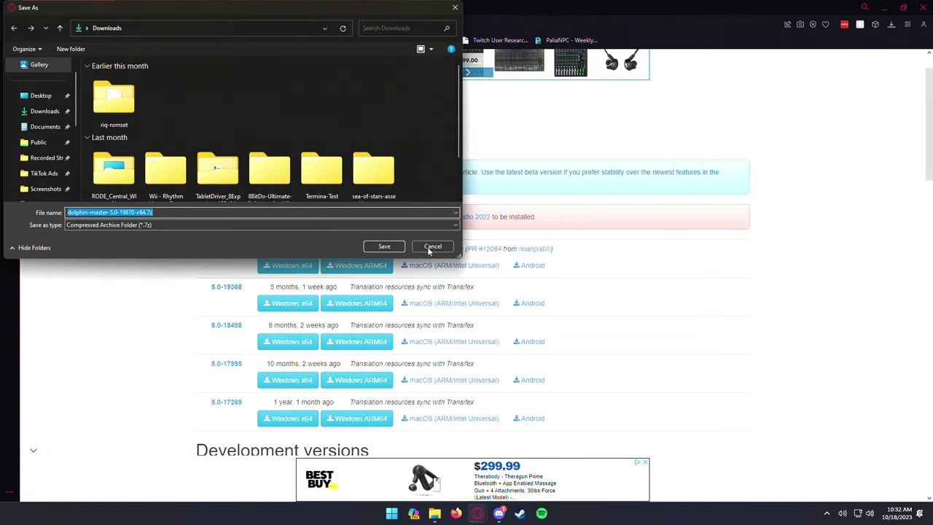
left_click_drag(155, 10, 160, 11)
key("Return")
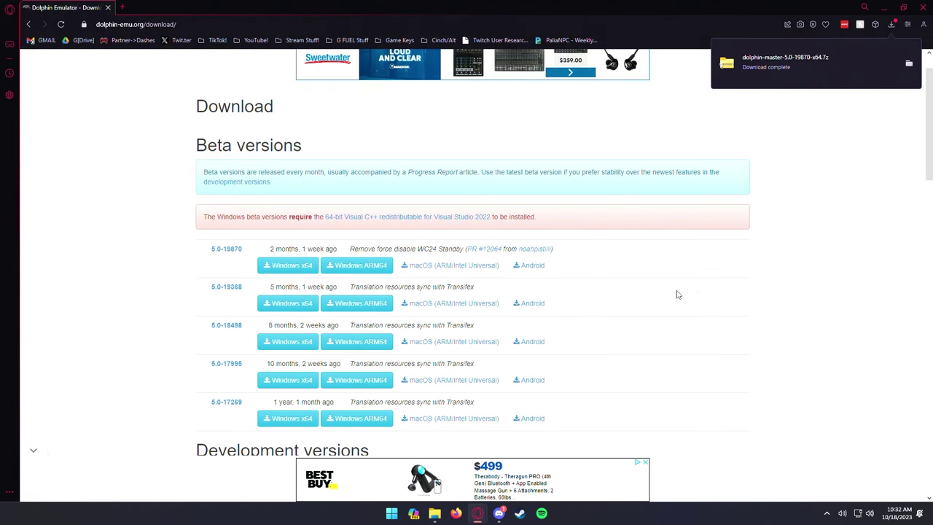
- Extract dolphin-master-5.0-19870-x64.7z in the Downloads folder and delete the archive
left_click(879, 10)
left_click(435, 513)
left_click(373, 175)
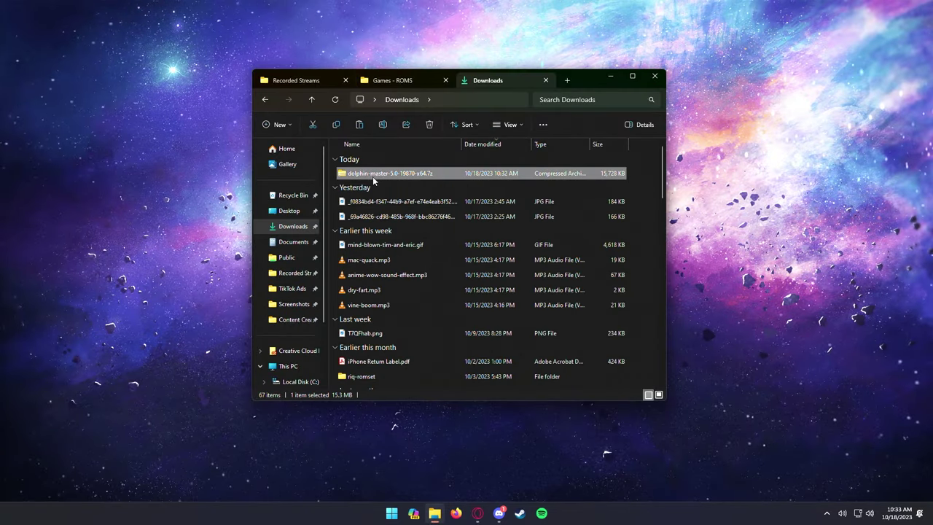
right_click(373, 181)
left_click(429, 286)
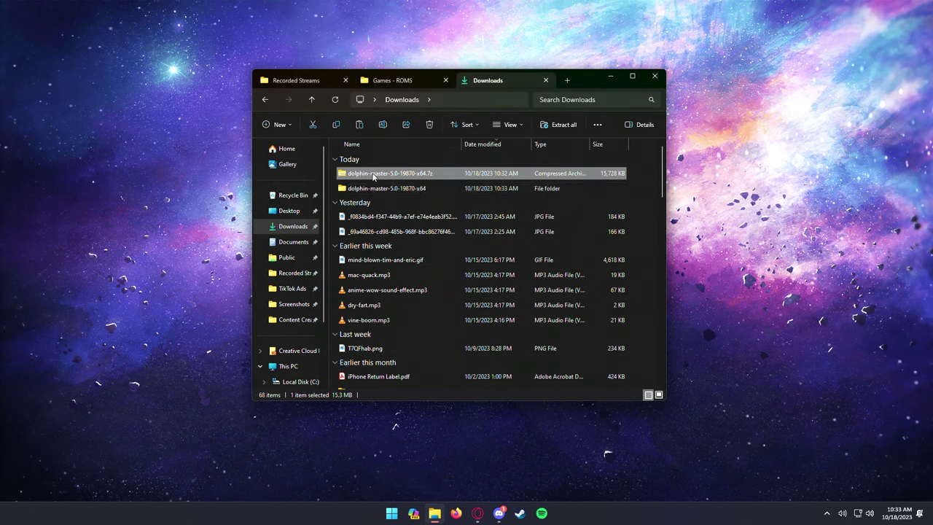
key("Delete")
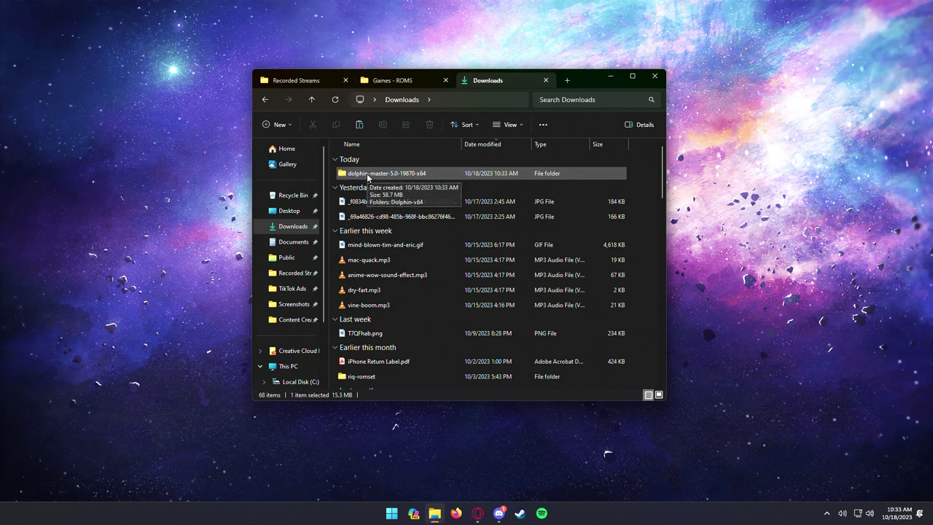
- Copy the extracted dolphin-master-5.0-19870-x64 folder and create a new folder named Dolphin in Games - ROMS
left_click(369, 175)
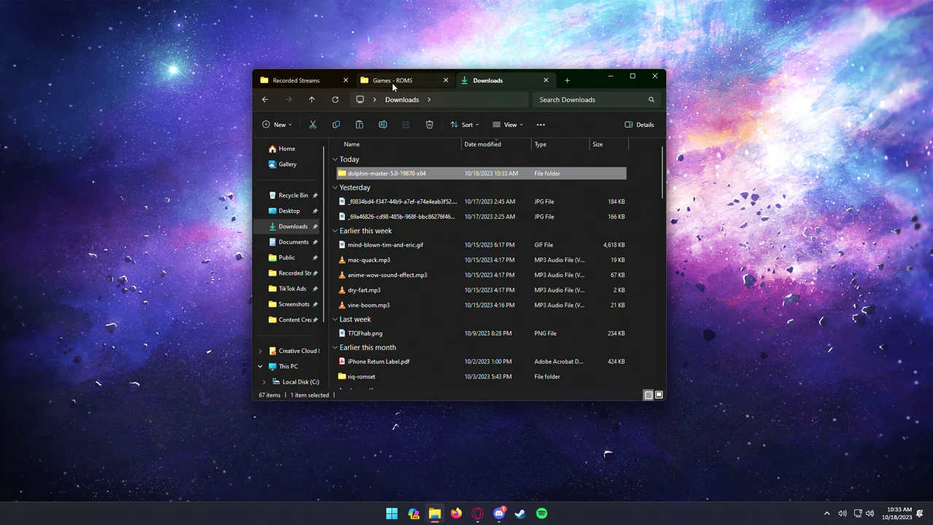
left_click(392, 82)
right_click(380, 207)
left_click(279, 124)
left_click(303, 144)
type("Dolphin")
key("Return")
- Paste the dolphin-master-5.0-19870-x64 folder into the new Dolphin folder and check its nested contents
double_click(366, 164)
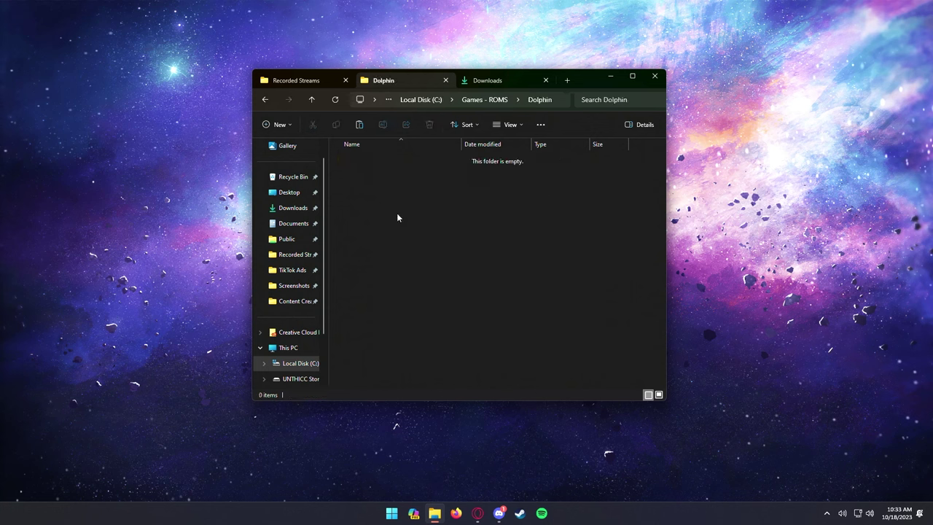
key("ctrl+v")
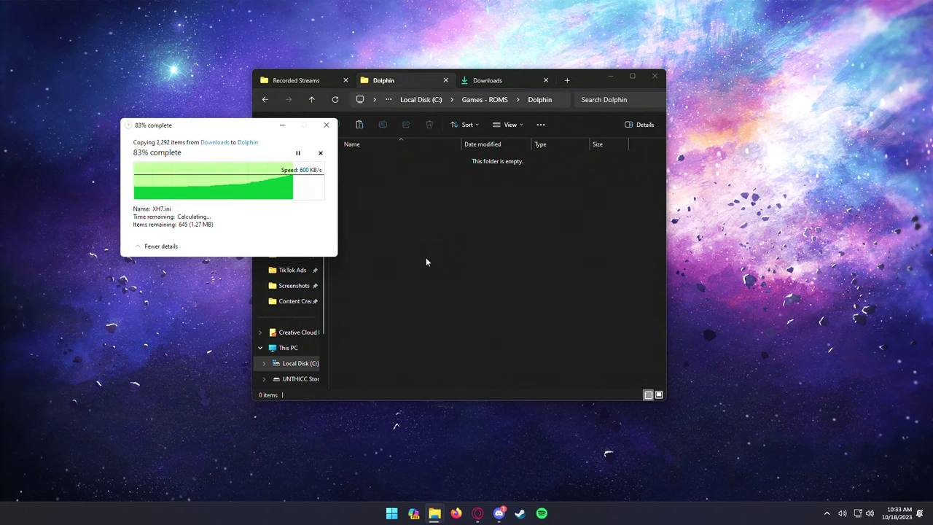
double_click(375, 158)
double_click(369, 160)
key("alt+Left")
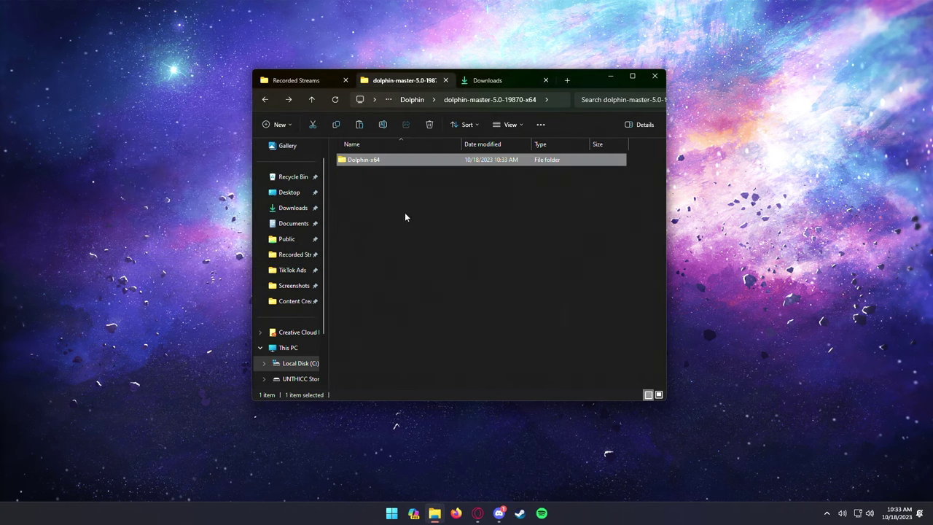
key("alt+Left")
double_click(361, 161)
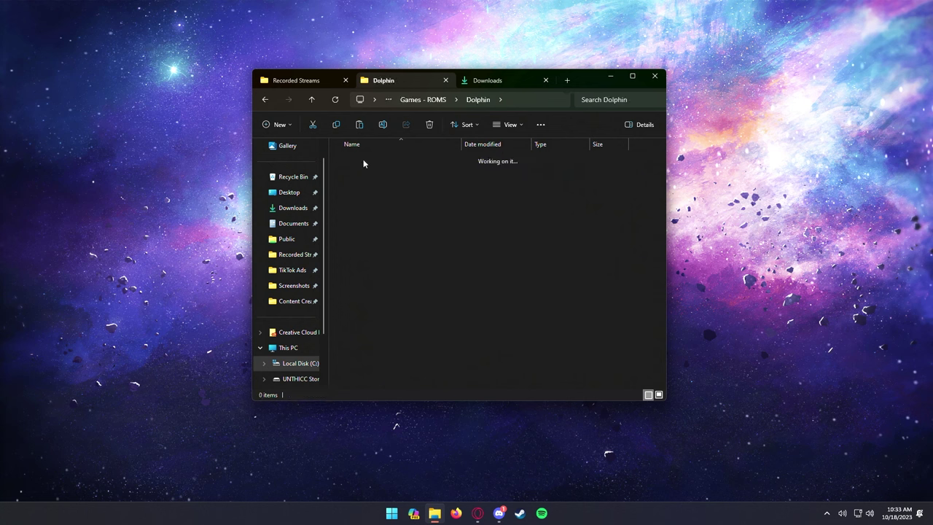
double_click(363, 160)
left_click(375, 355)
key("ctrl+a")
key("Delete")
key("alt+Left")
key("alt+Left")
key("ctrl+v")
key("Delete")
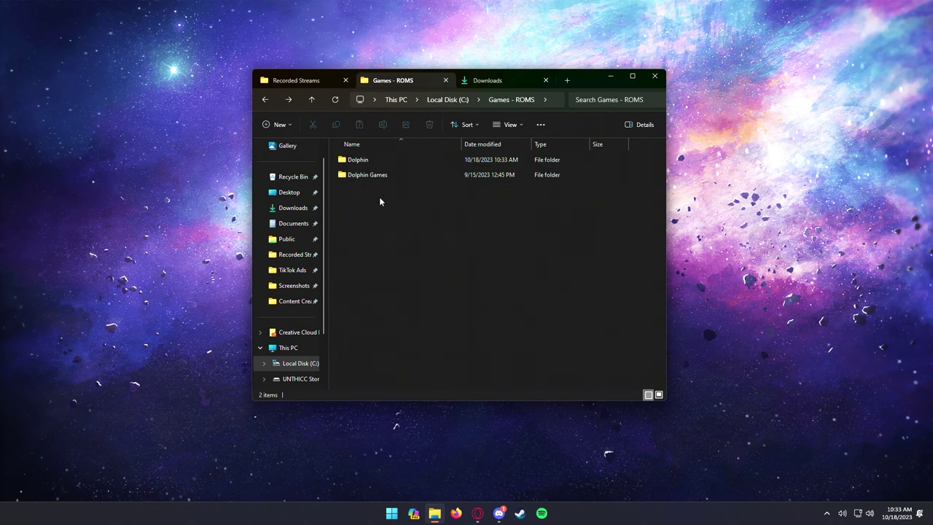
- Move all contents of Dolphin-x64 directly into the Dolphin folder and delete the leftover dolphin-master-5.0-19870-x64 folder
double_click(368, 160)
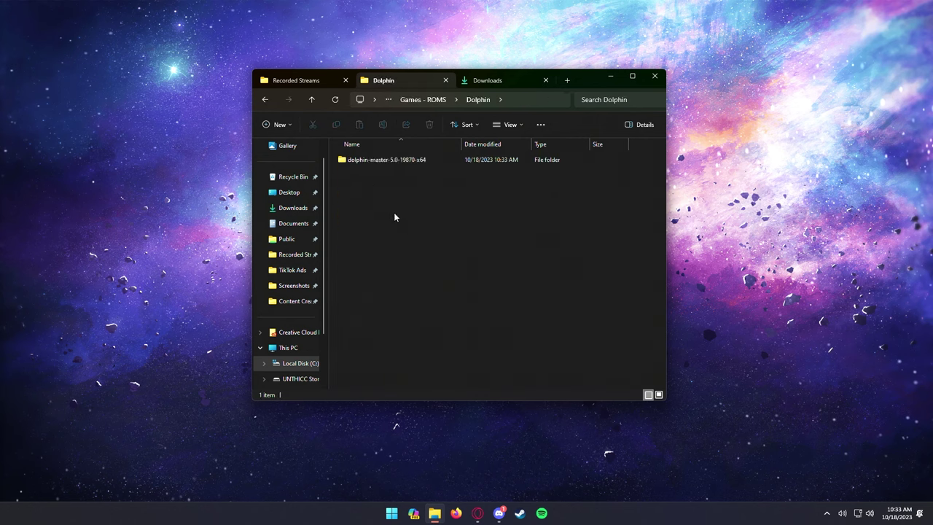
double_click(382, 160)
double_click(381, 160)
left_click(368, 163)
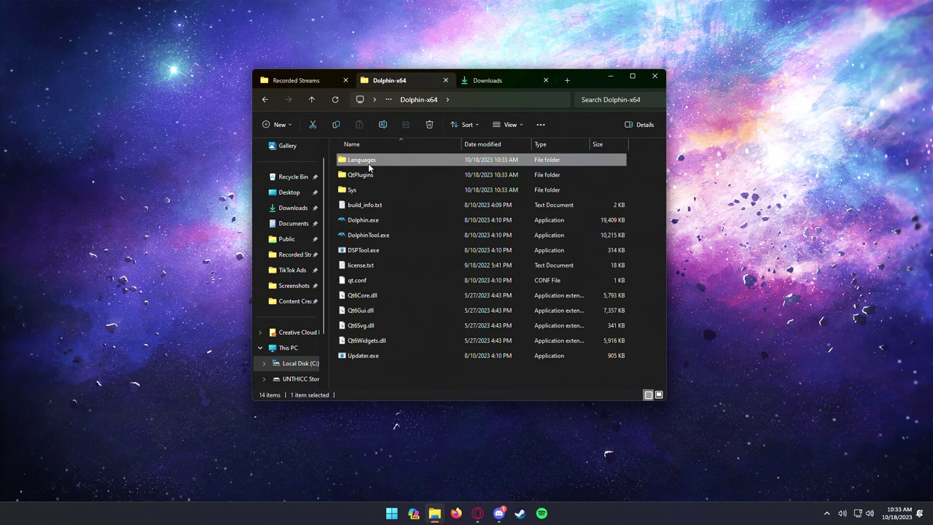
left_click(363, 355, "shift")
key("alt+Left")
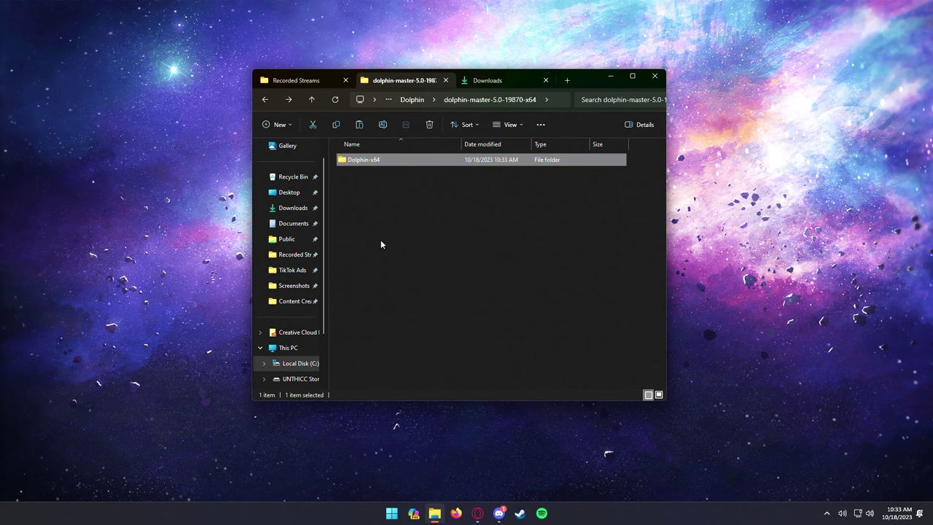
key("alt+Left")
key("ctrl+v")
left_click(371, 160)
key("Delete")
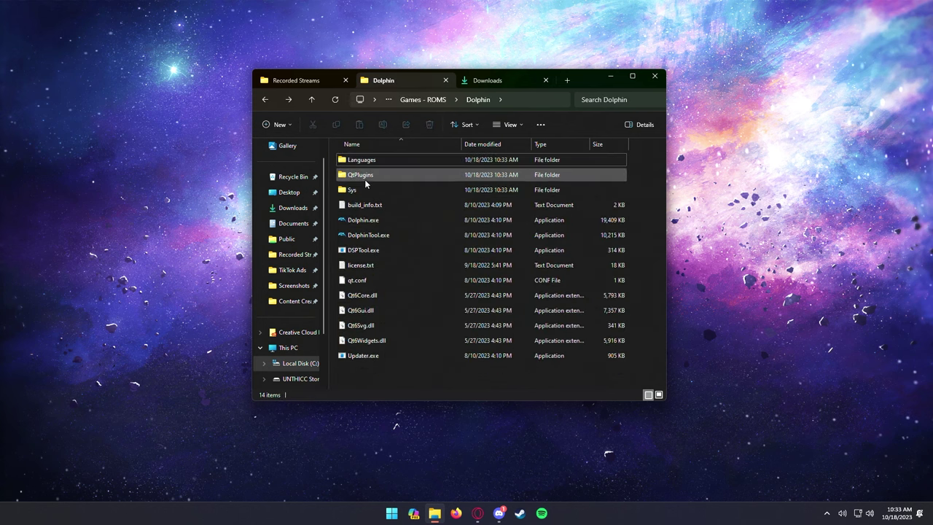
- Return to the Dolphin folder in Games - ROMS on Local Disk (C:) and launch Dolphin.exe
key("alt+Up")
key("alt+Up")
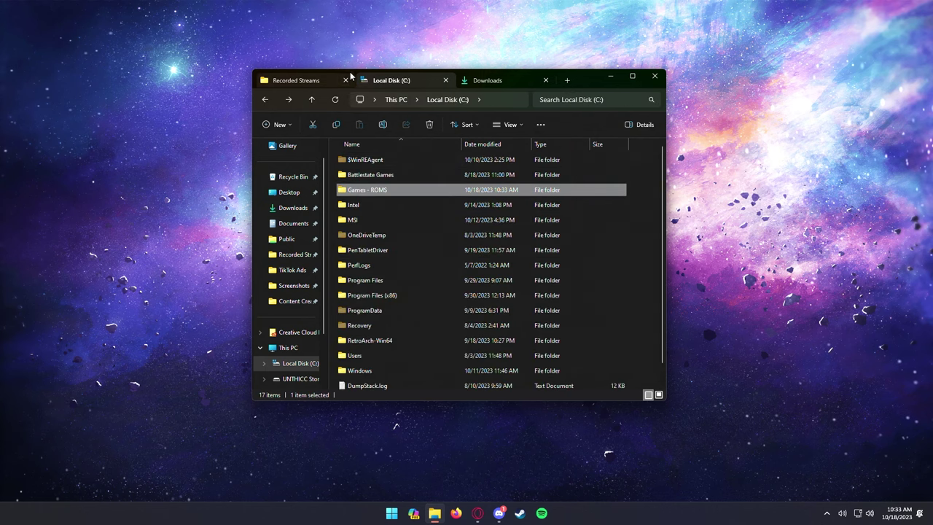
left_click(288, 349)
double_click(375, 169)
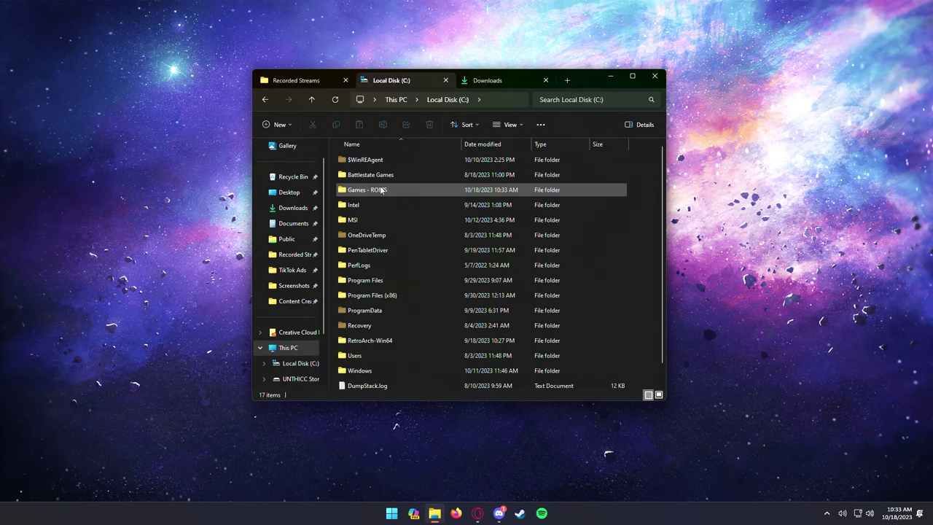
double_click(368, 189)
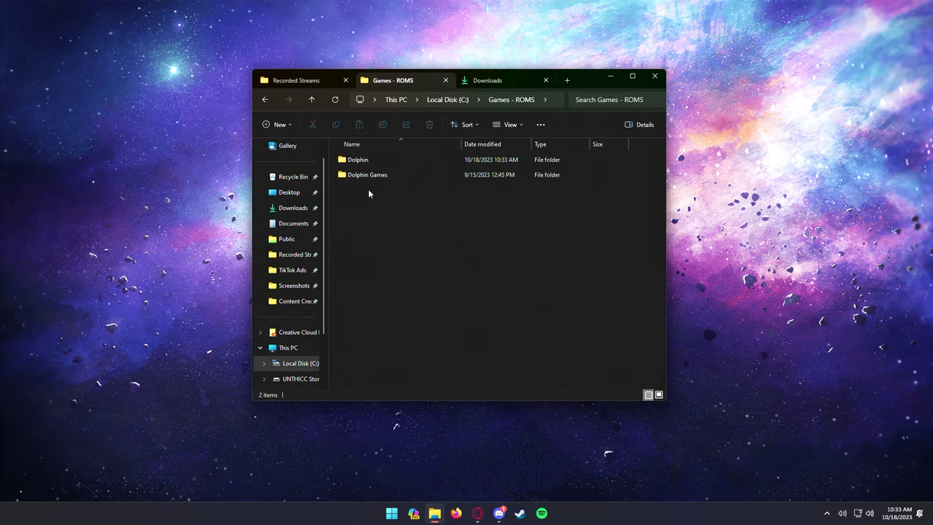
double_click(357, 162)
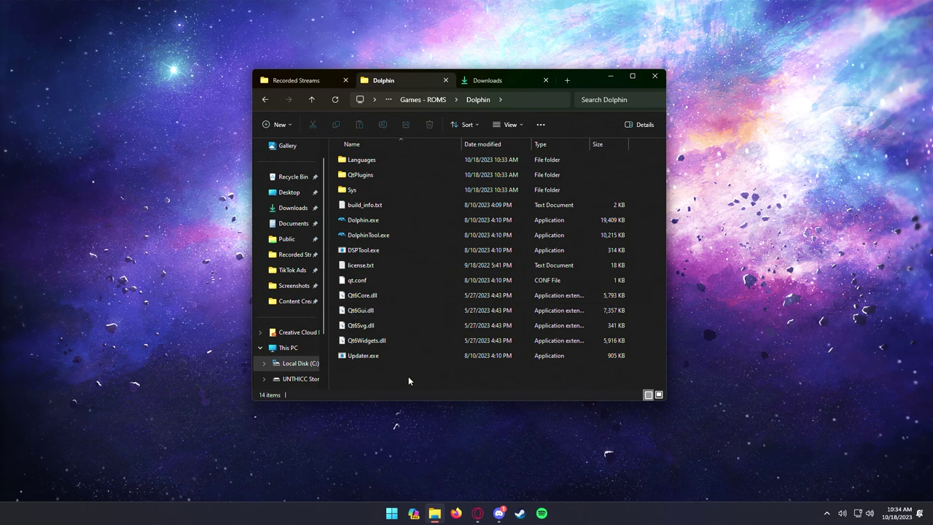
double_click(375, 226)
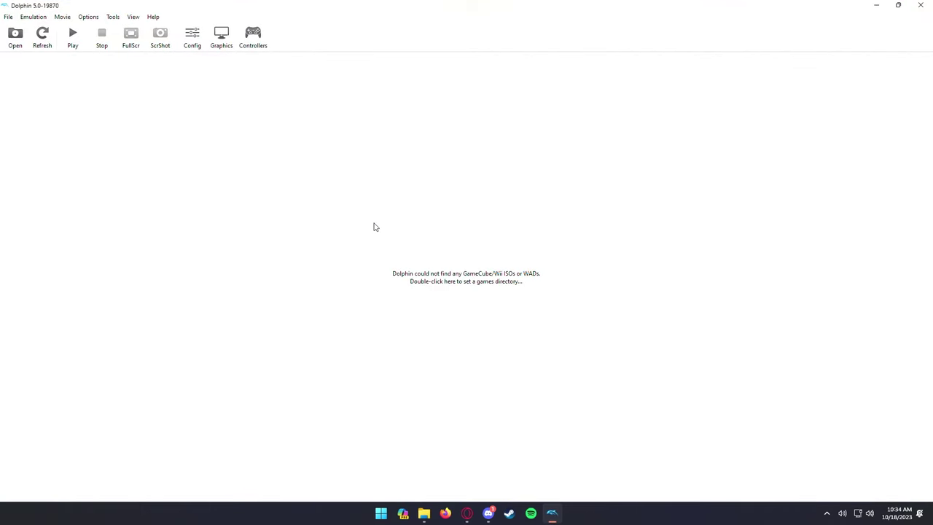
- Browse to the Rhythm Heaven Fever files in Games - ROMS > Dolphin Games in the file selection dialog and cancel without opening one
left_click(15, 36)
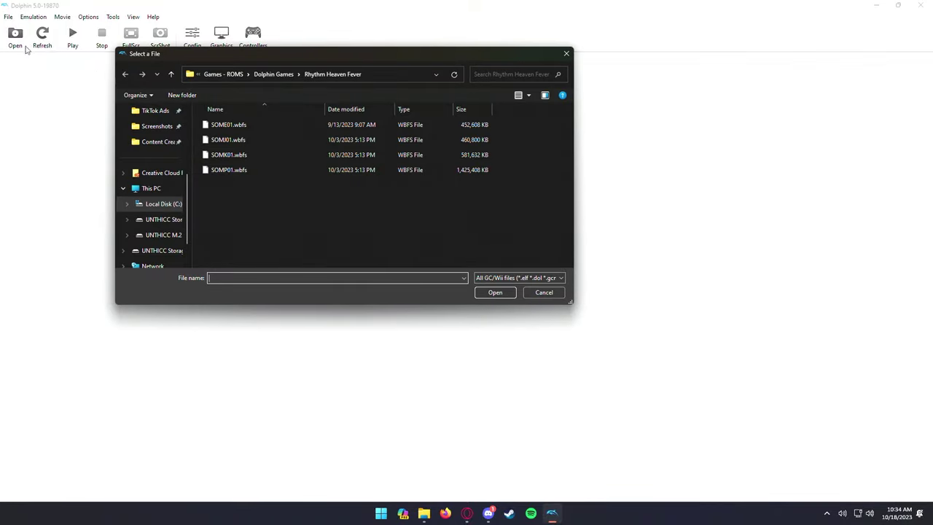
left_click(275, 75)
left_click(285, 74)
left_click(264, 75)
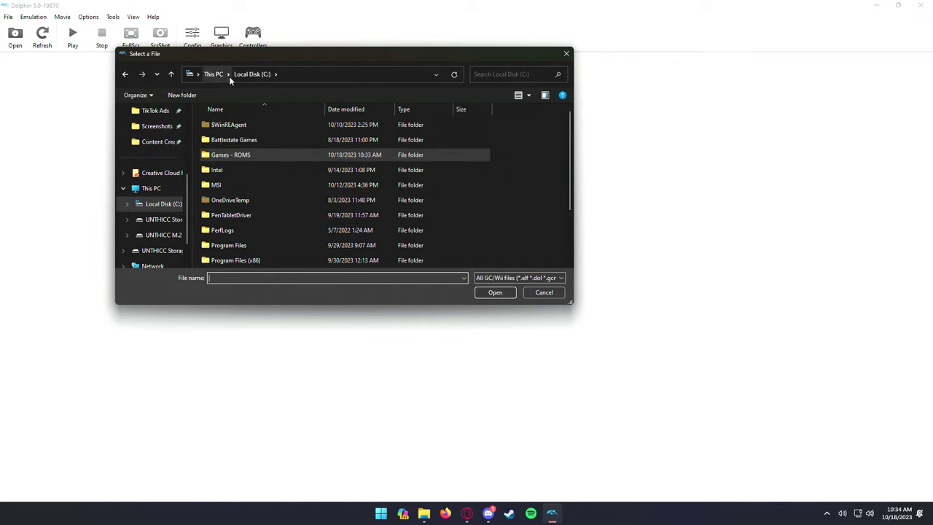
left_click(229, 74)
left_click(213, 74)
double_click(250, 137)
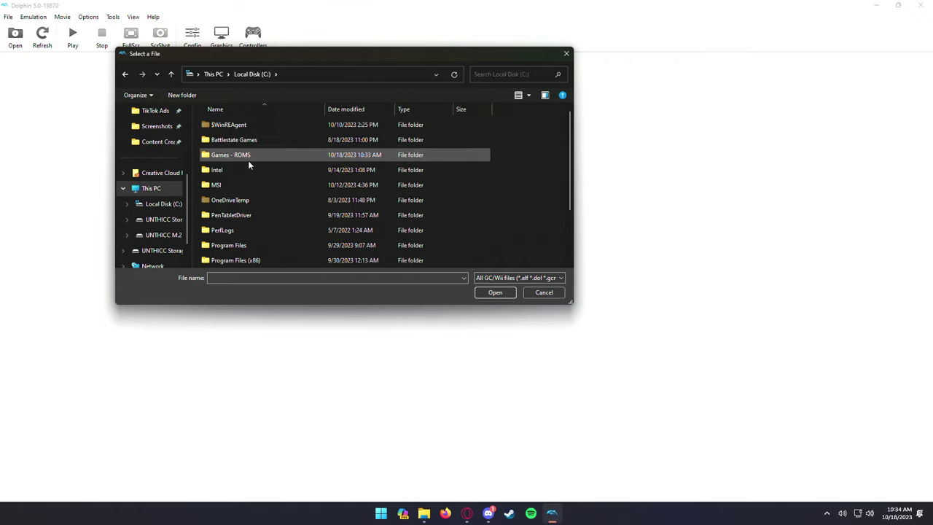
double_click(245, 158)
double_click(236, 140)
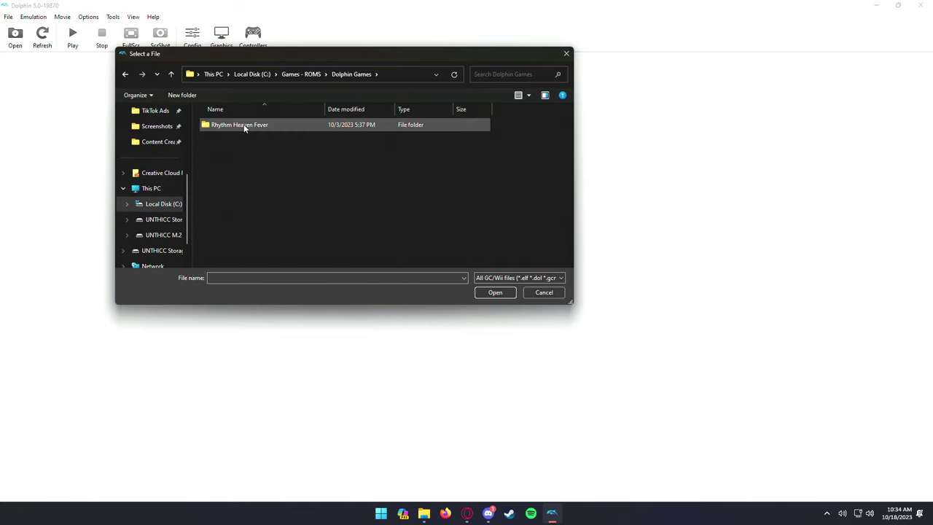
double_click(244, 125)
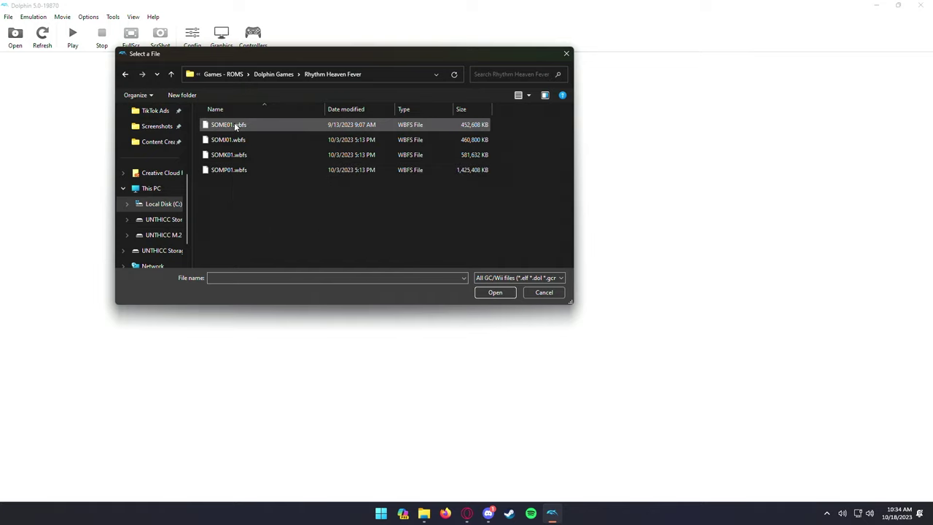
left_click(552, 294)
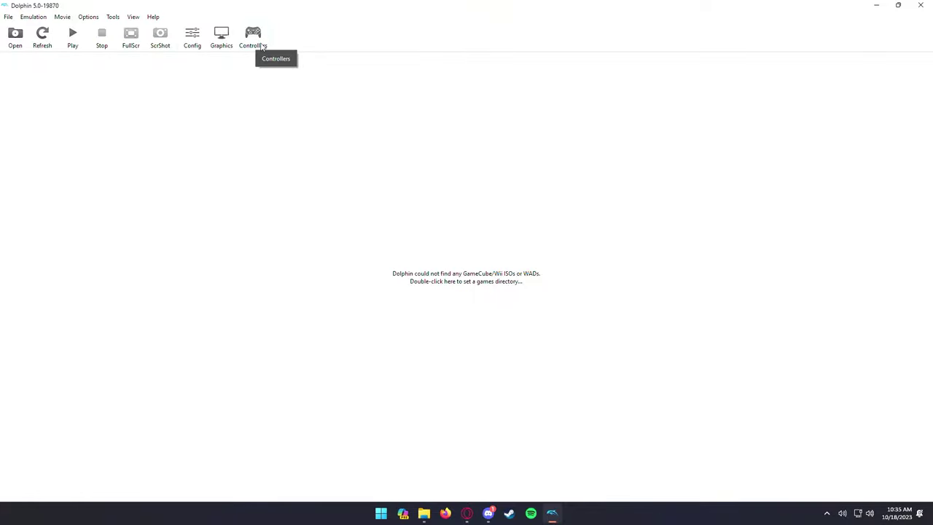
- Open the configuration for Wii Remote 1 as an Emulated Wii Remote and select SDL/0/(Ultimate Wireless Controller) as its device
left_click(262, 38)
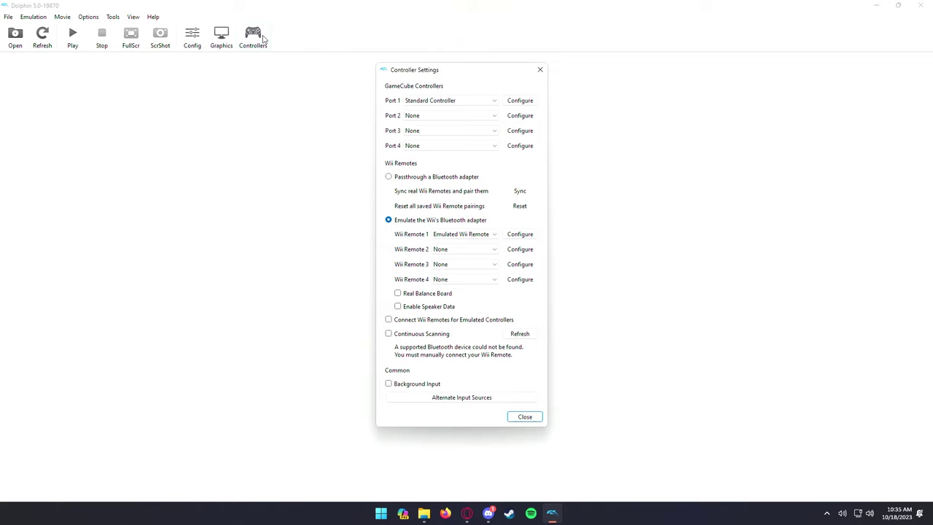
left_click(483, 238)
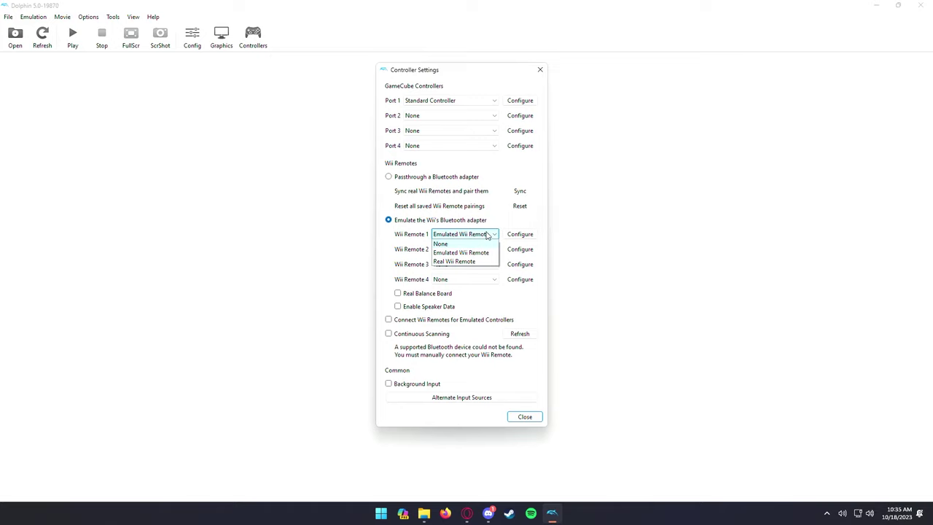
left_click(486, 234)
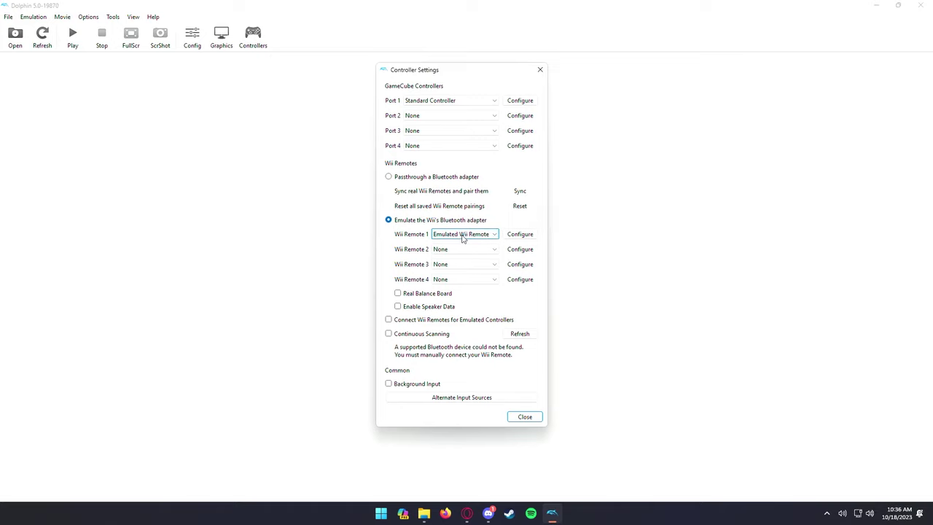
left_click(515, 237)
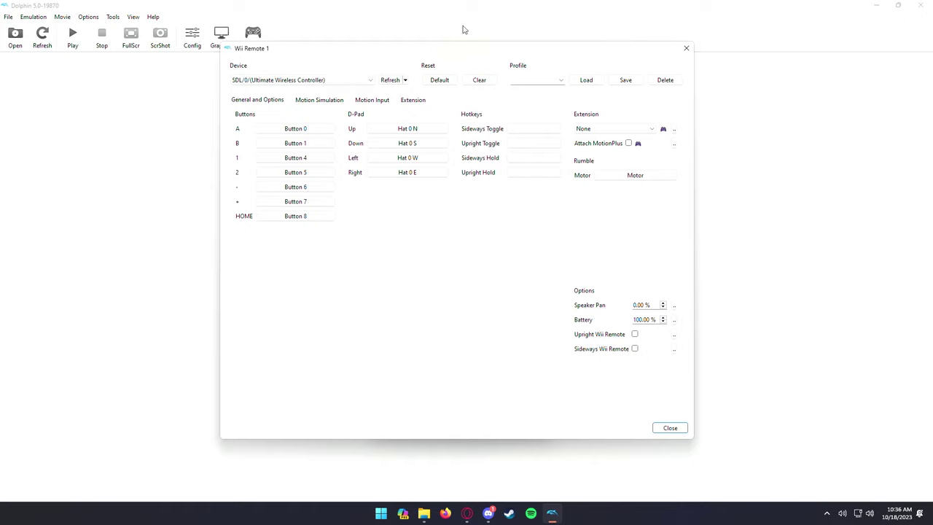
left_click(345, 85)
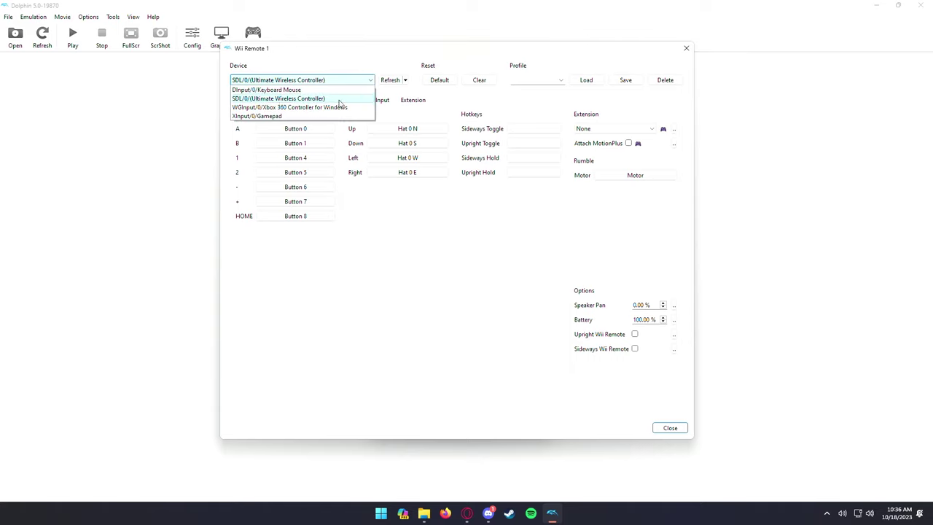
left_click(263, 99)
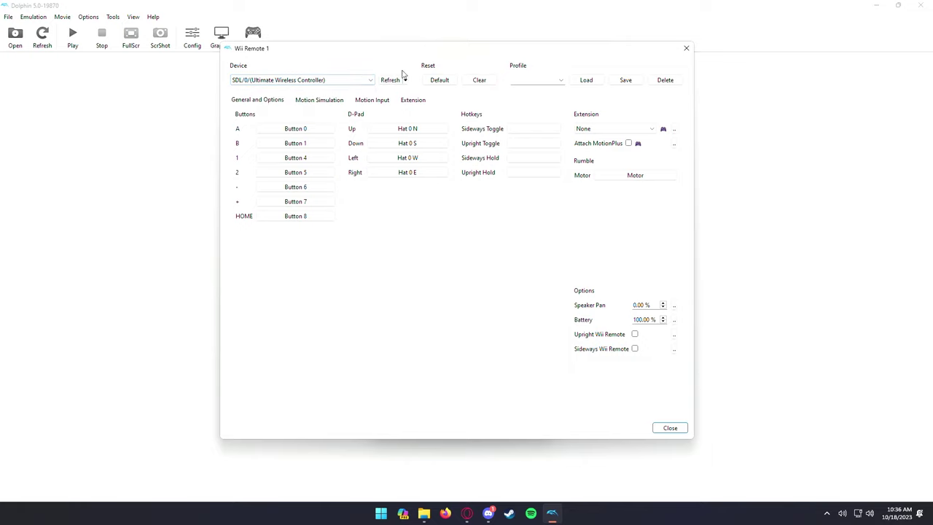
- Assign Button 0 to A and Button 1 to B on Wii Remote 1, keeping its battery at 100%
left_click(299, 131)
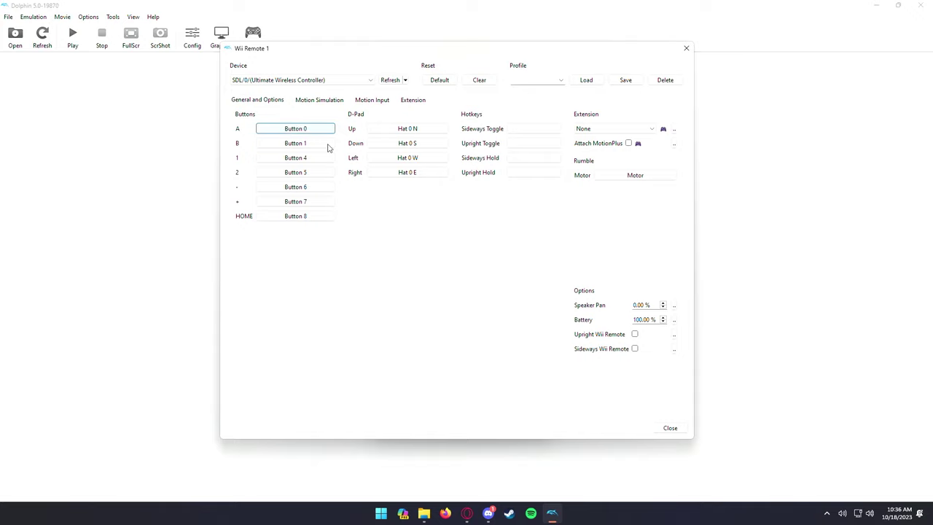
left_click(304, 133)
left_click(295, 144)
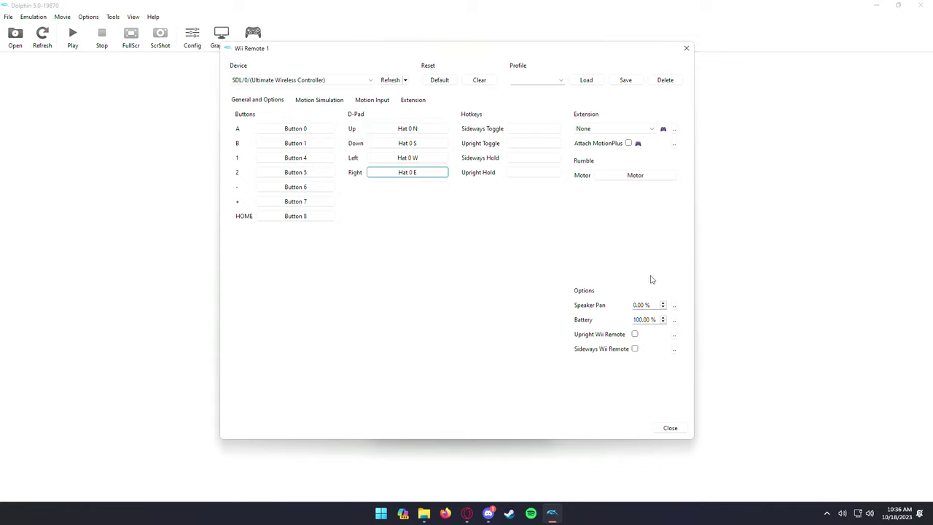
mouse_move(655, 319)
left_mouse_down()
mouse_move(638, 319)
mouse_move(652, 321)
left_mouse_up()
left_click(640, 319)
left_click(651, 320)
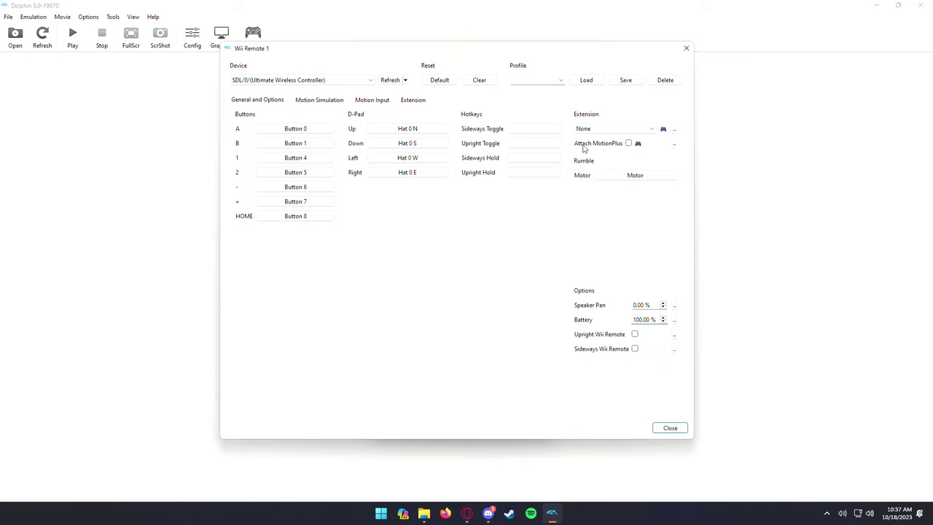
- Load the 8BitDo profile for Wii Remote 1 with SDL/0/(Ultimate Wireless Controller) as the device and close the controller settings
left_click(559, 81)
left_click(560, 81)
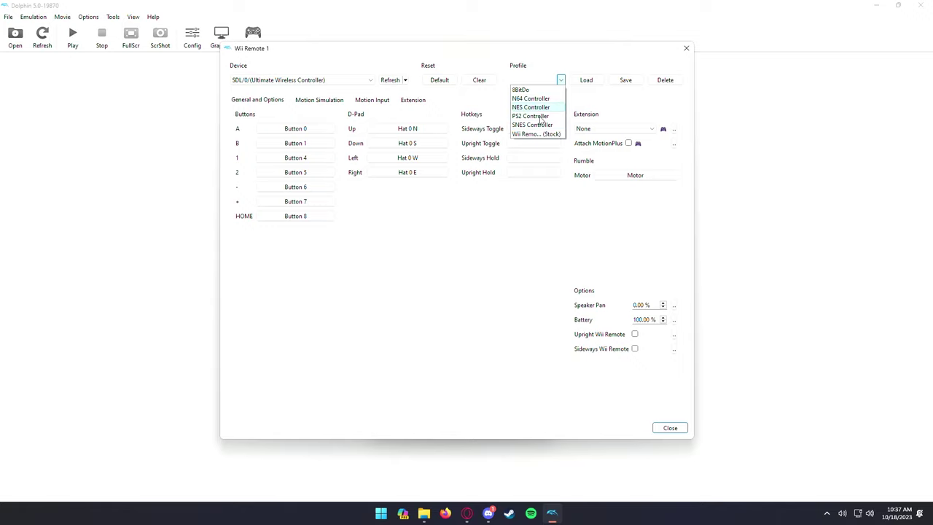
left_click(521, 89)
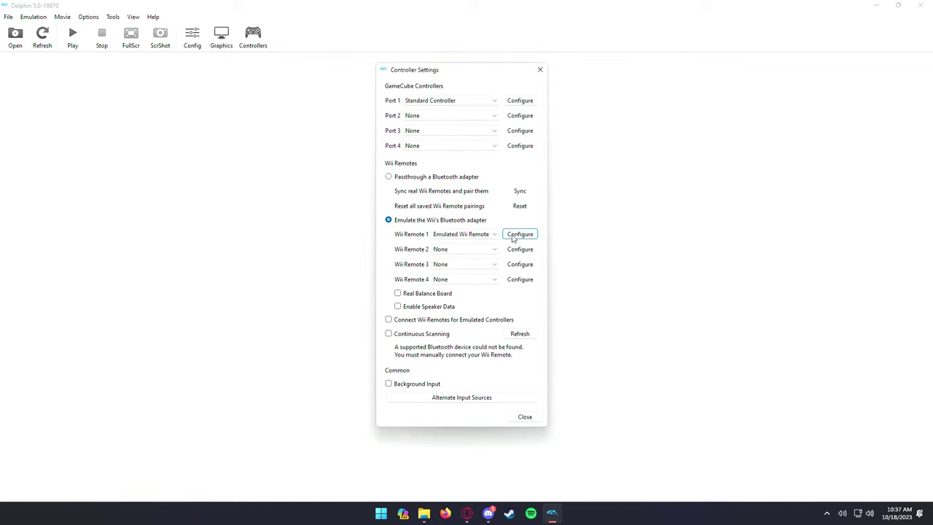
left_click(510, 238)
left_click(369, 83)
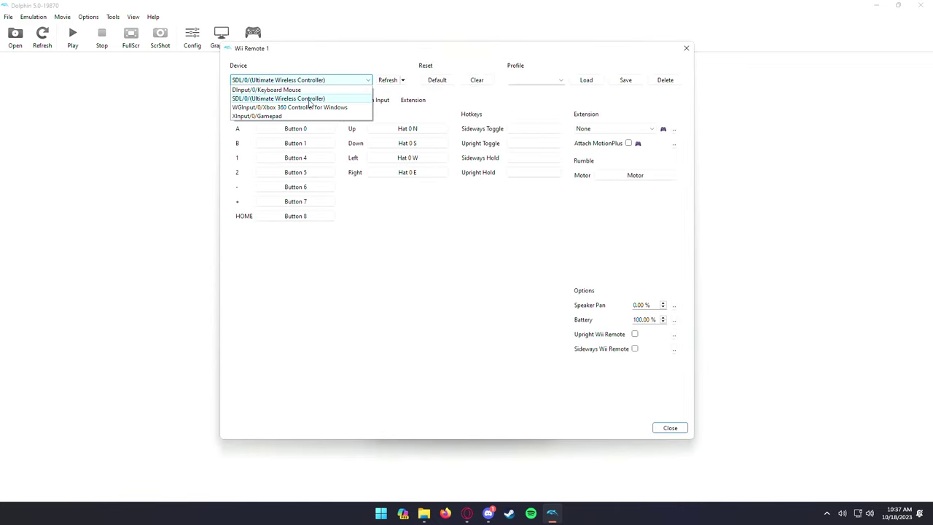
left_click(281, 98)
left_click(560, 82)
left_click(527, 92)
left_click(585, 82)
left_click(669, 428)
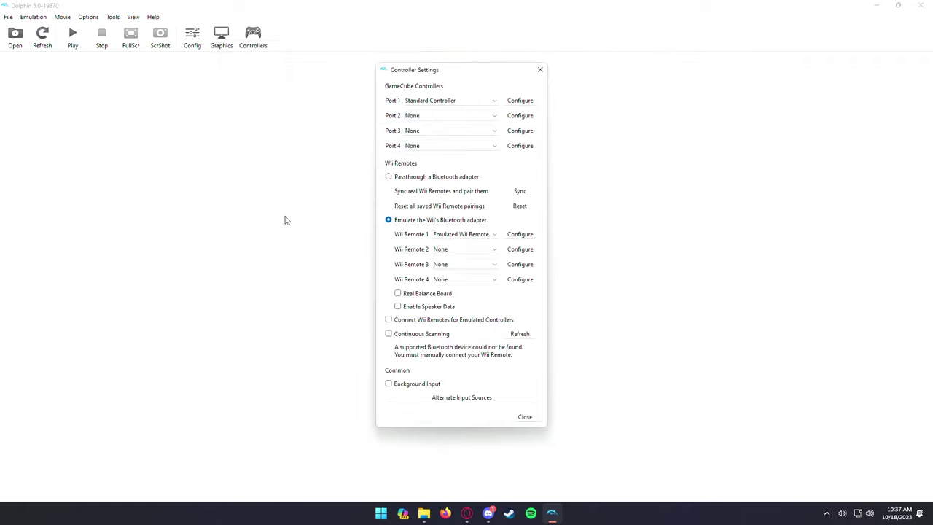
left_click(525, 420)
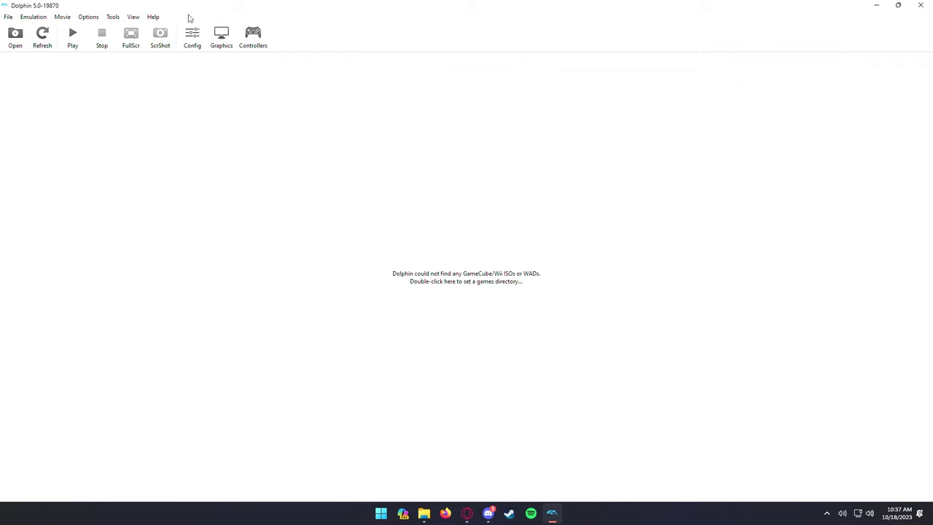
- Look through the General, Enhancements and Hacks options of the graphics configuration and close it
left_click(223, 42)
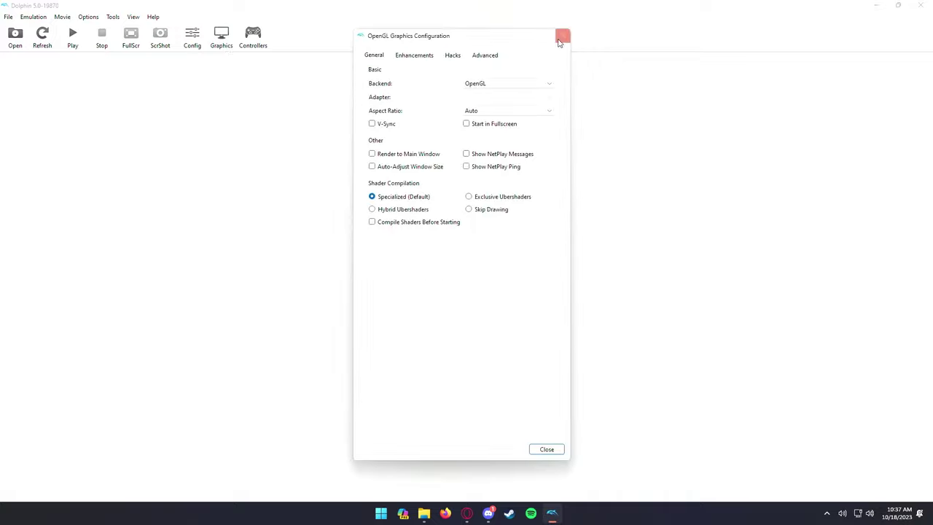
left_click(412, 57)
left_click(452, 57)
left_click(374, 57)
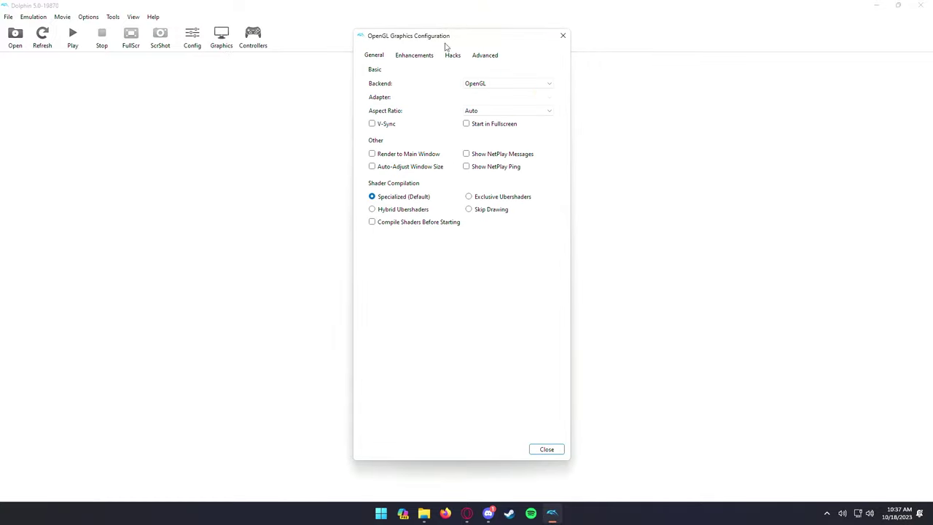
left_click(563, 36)
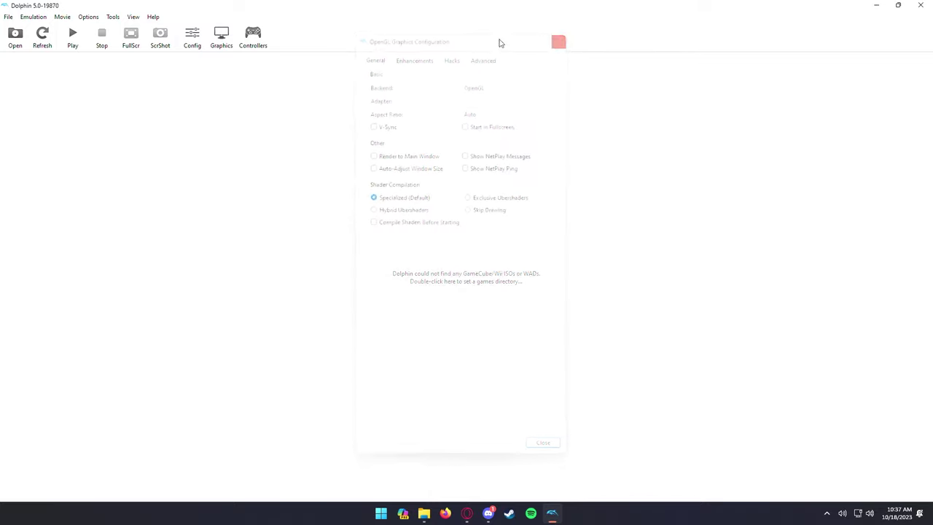
- Review the General and Wii pages of the emulator's settings and close the dialog
left_click(193, 42)
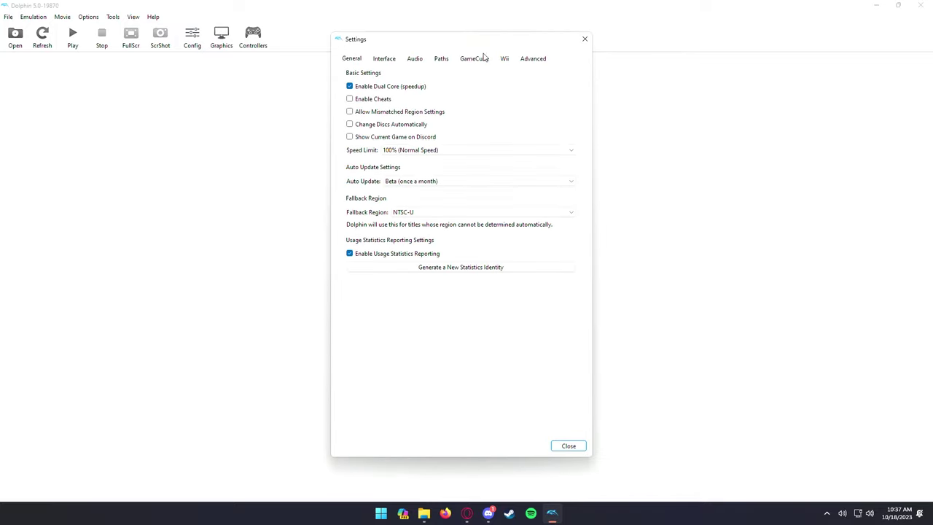
left_click(508, 59)
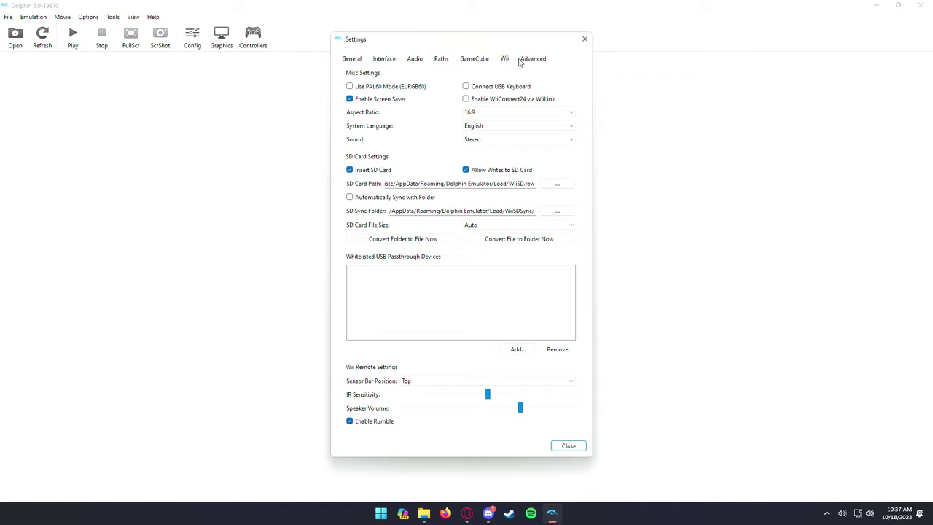
left_click(585, 40)
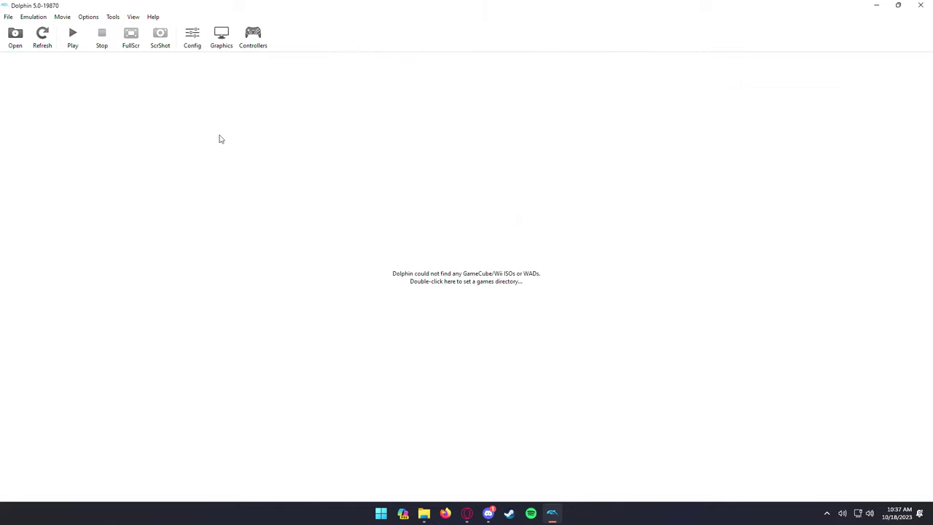
- Open the Rhythm Heaven Fever game file and run the game in fullscreen up to its title screen
left_click(16, 38)
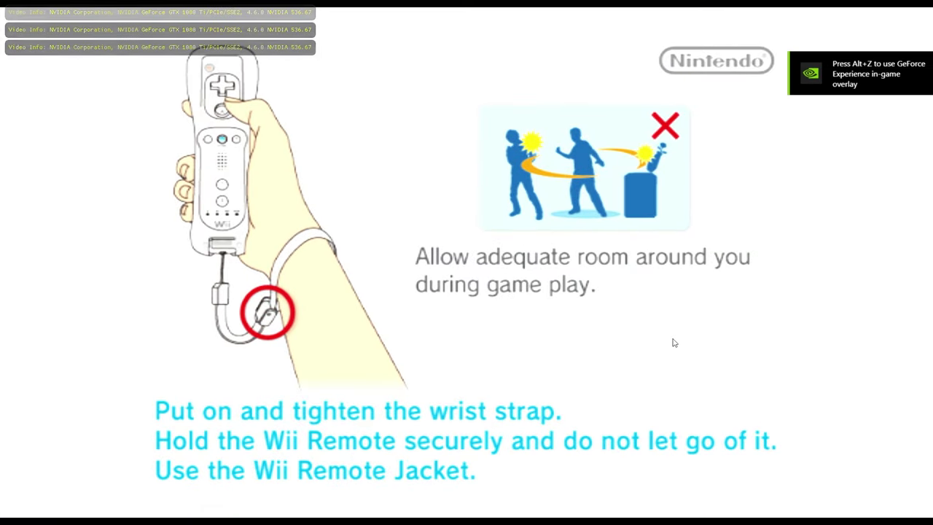
key("alt+Return")
key("alt+Return")
key("alt+Return")
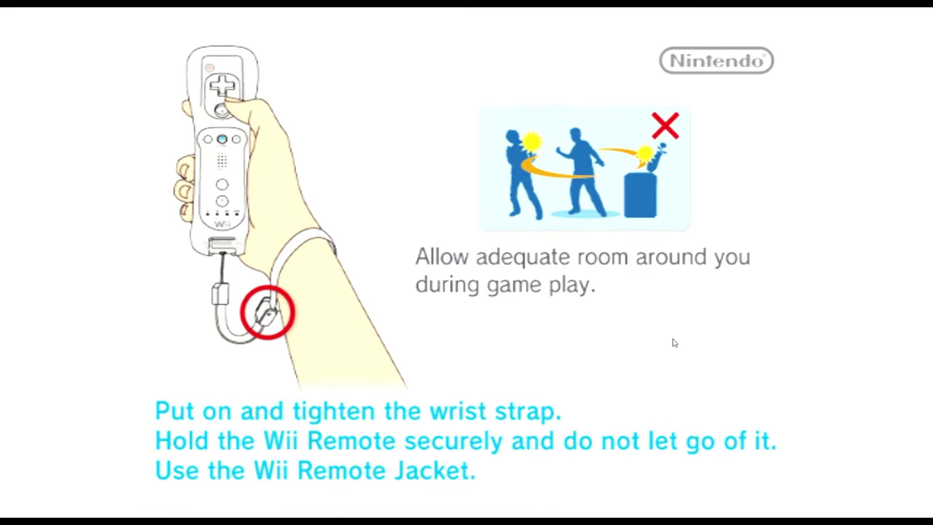
key("alt+Return")
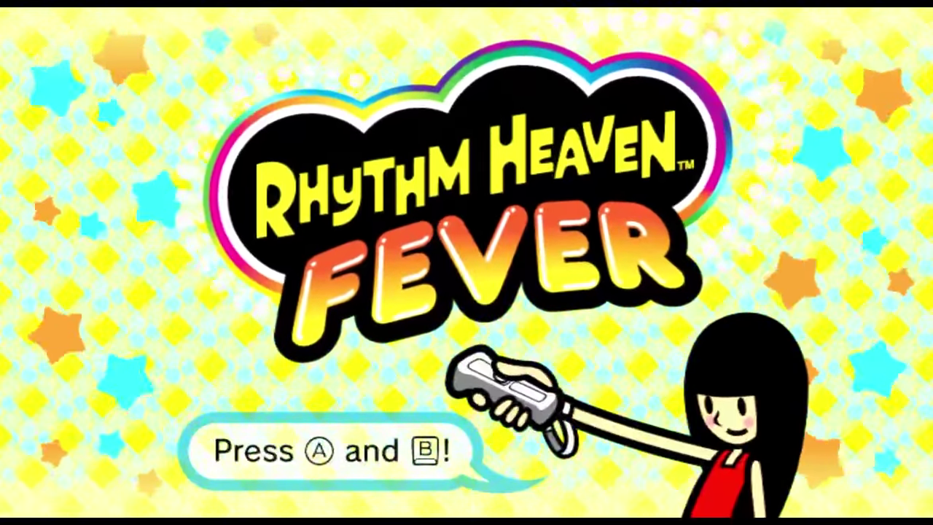
- Take the game out of fullscreen, stop the emulation and close the emulator
key("alt+Return")
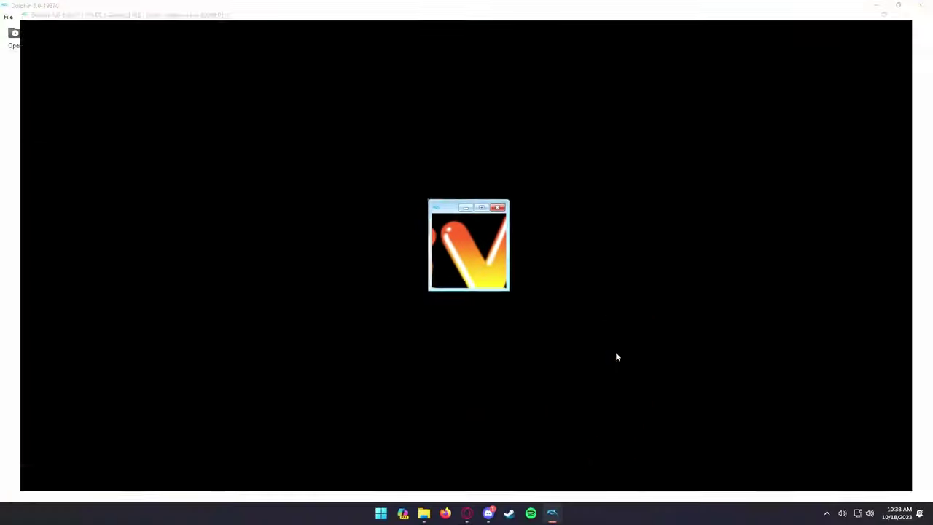
key("Escape")
left_click(472, 266)
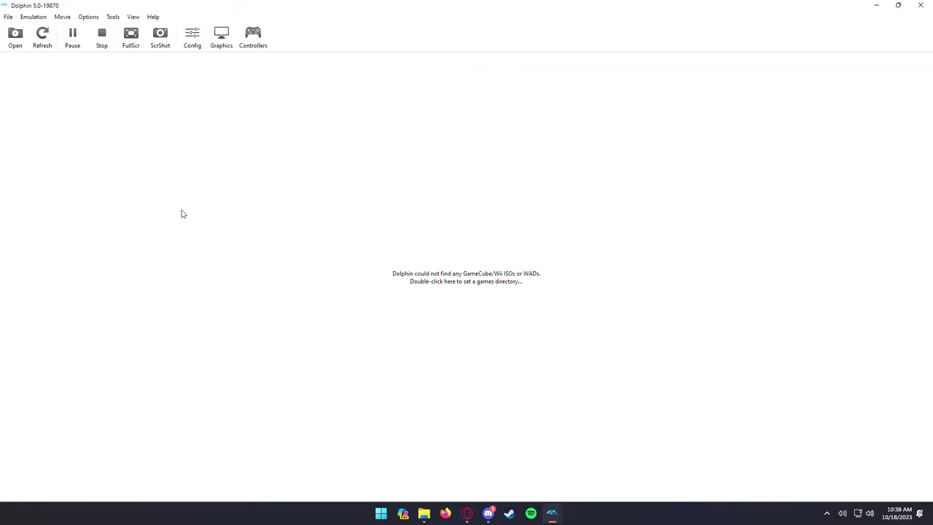
left_click(921, 5)
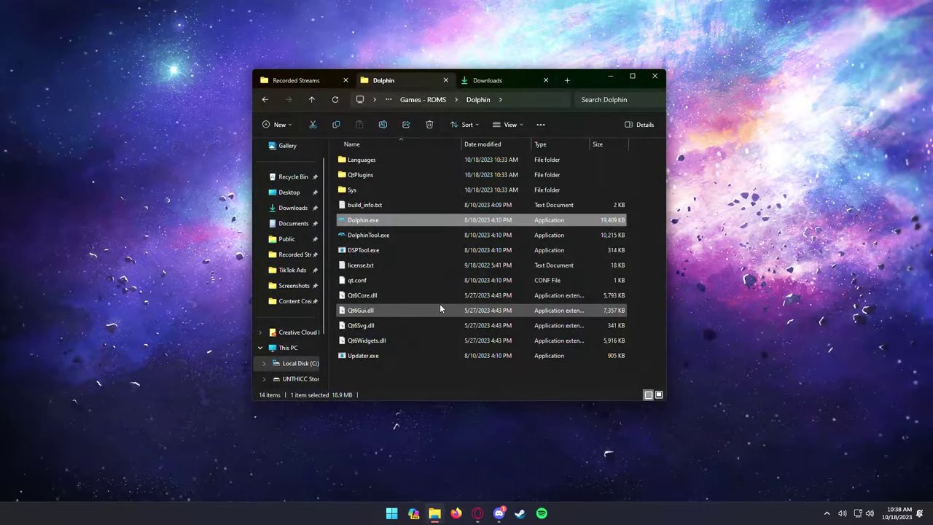
- Relaunch Dolphin.exe from the Dolphin folder and close the emulator again
double_click(366, 221)
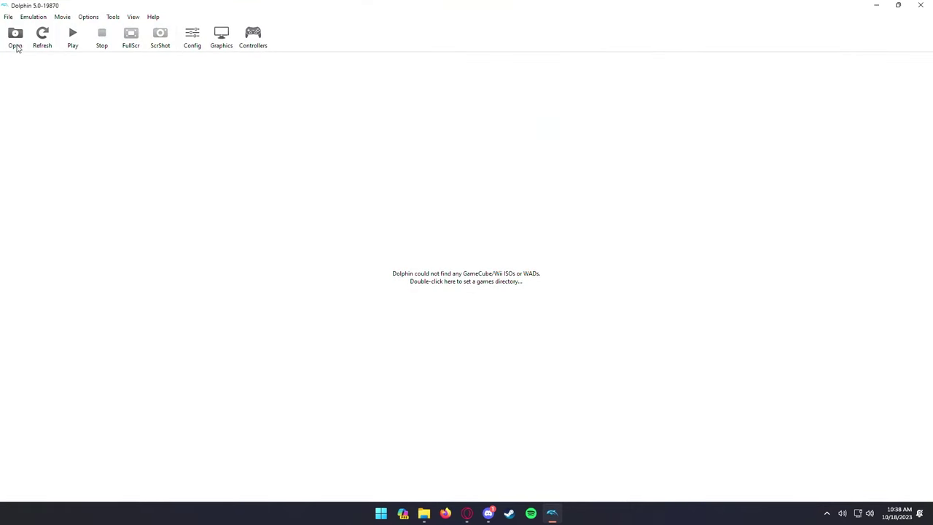
left_click(920, 6)
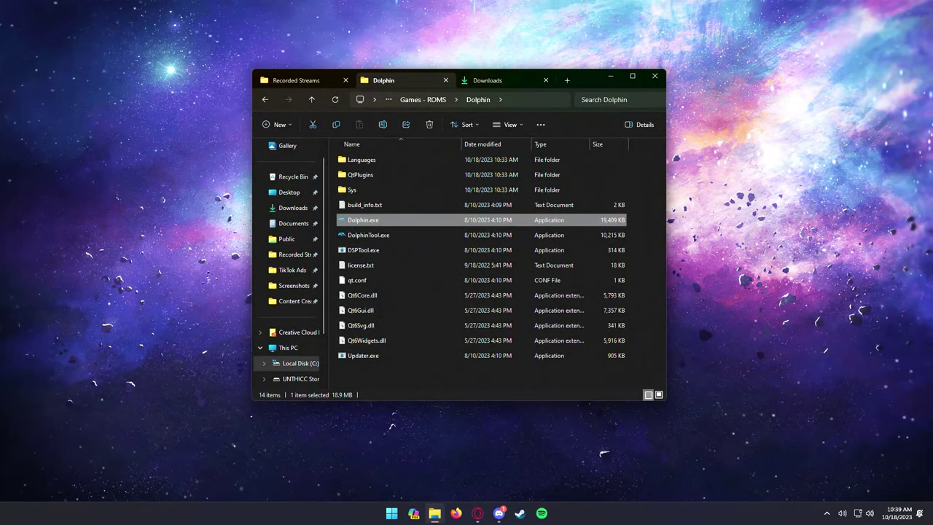